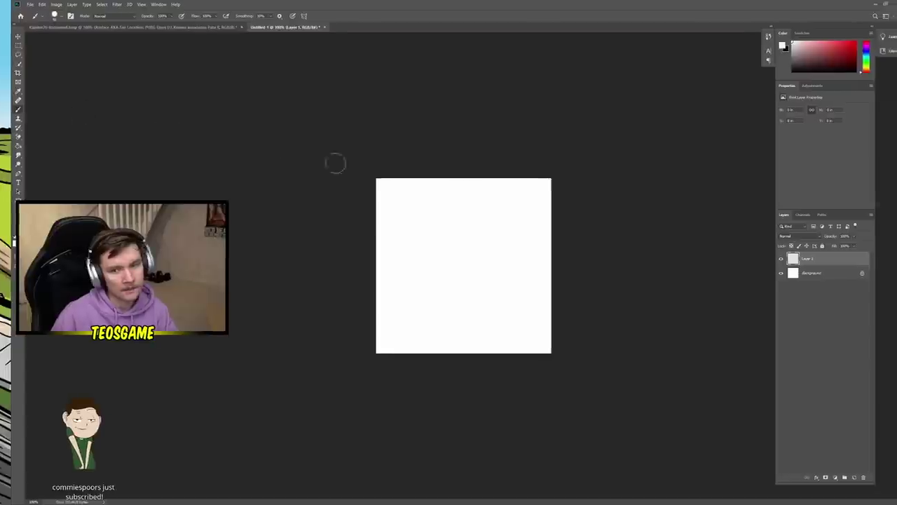
Set the foreground colour to pure red for the brush.
right_click(480, 239)
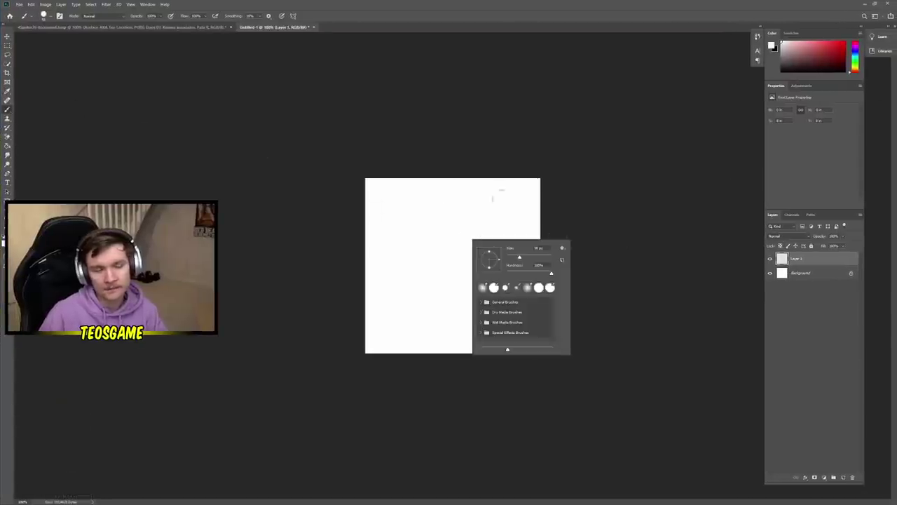
click(772, 45)
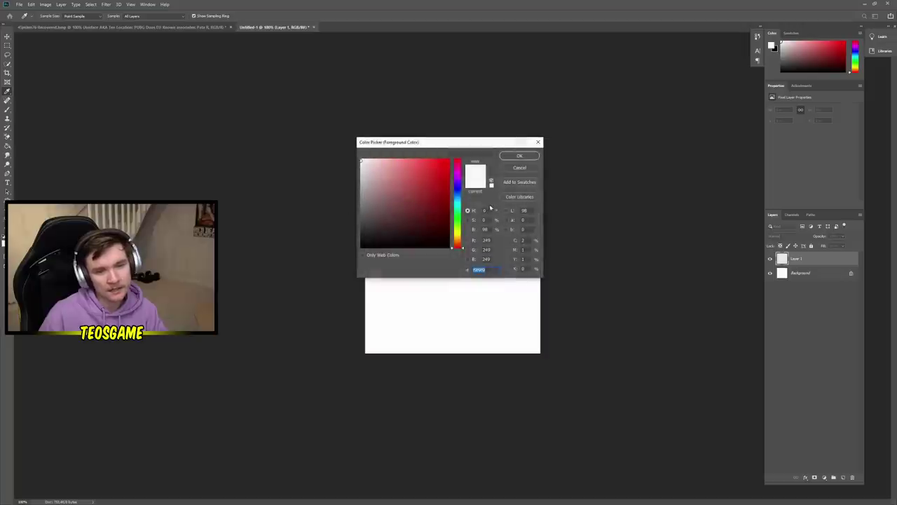
drag(431, 207, 494, 131)
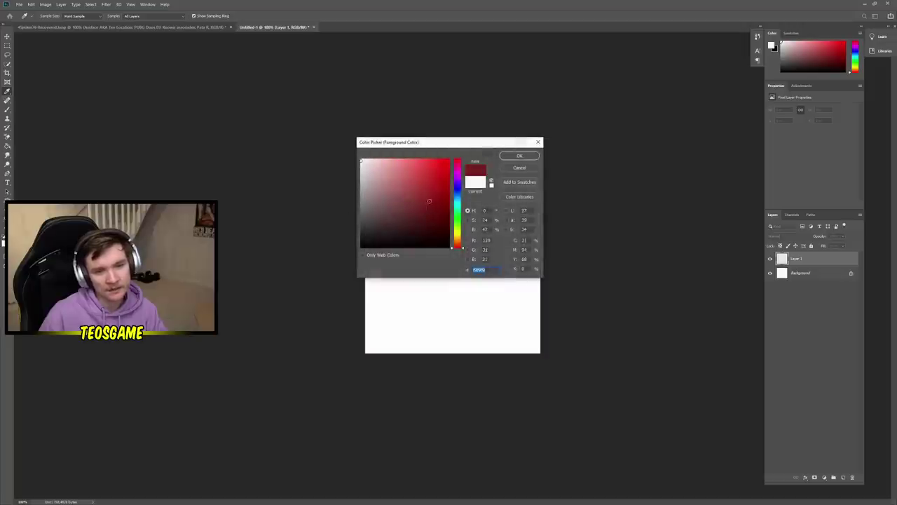
click(527, 158)
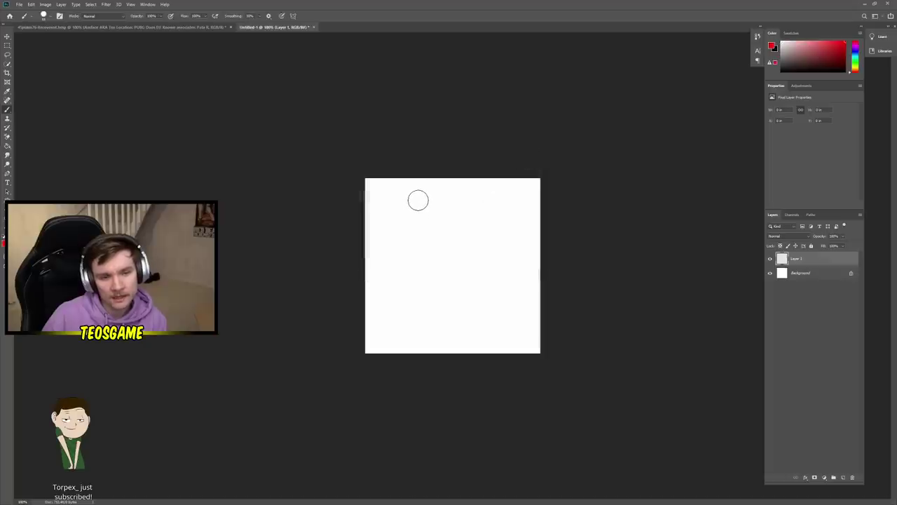
Paint two red circle outlines side by side in the upper half of the canvas as eyes.
right_click(419, 204)
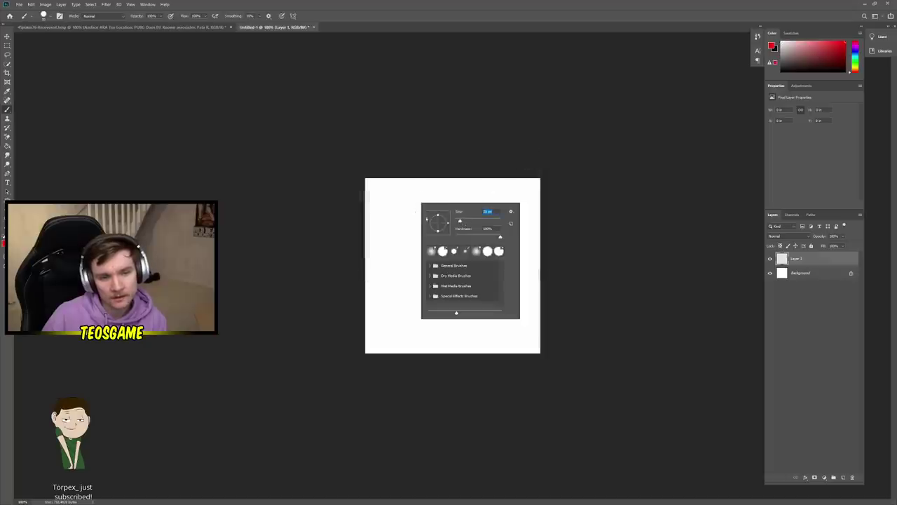
click(429, 196)
drag(428, 196, 398, 205)
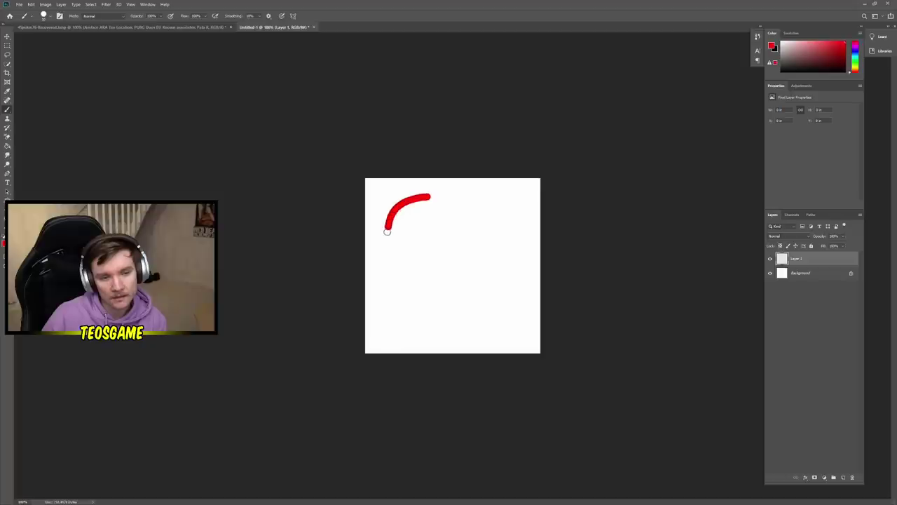
mouse_move(400, 258)
mouse_down()
mouse_move(441, 263)
mouse_move(462, 230)
mouse_move(455, 202)
mouse_move(418, 195)
mouse_up()
drag(494, 199, 472, 222)
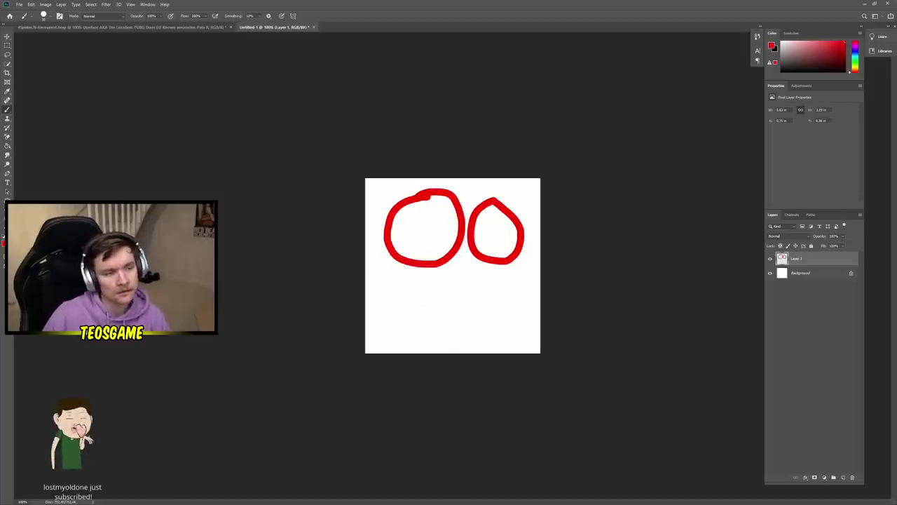
Change the foreground colour from the brush's red to a fully saturated blue.
click(4, 240)
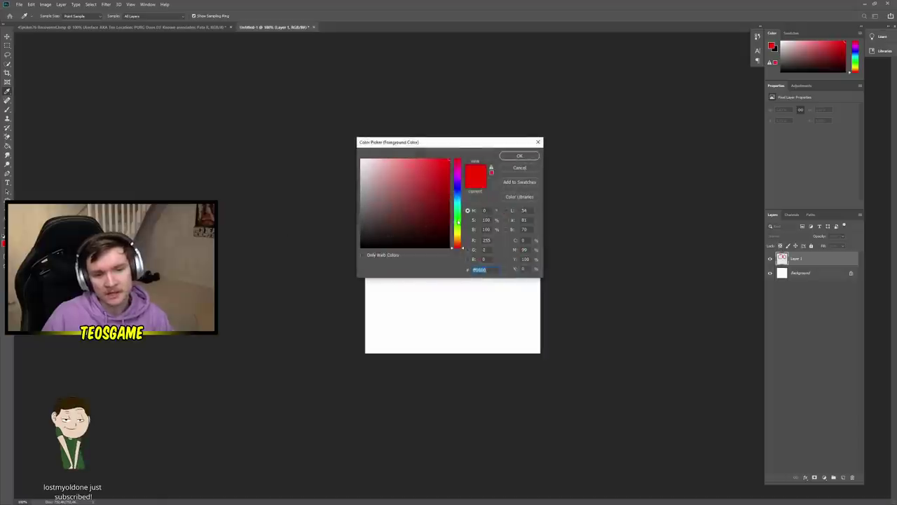
click(457, 213)
drag(459, 216, 458, 188)
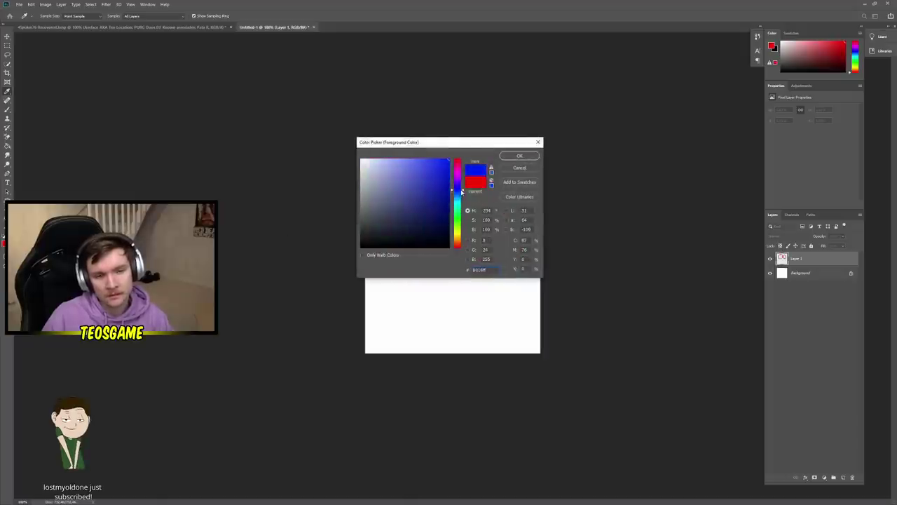
click(518, 156)
Paint a blue, flat-topped half-round mouth outline beneath the two circles and fill its inside with the same blue.
right_click(386, 282)
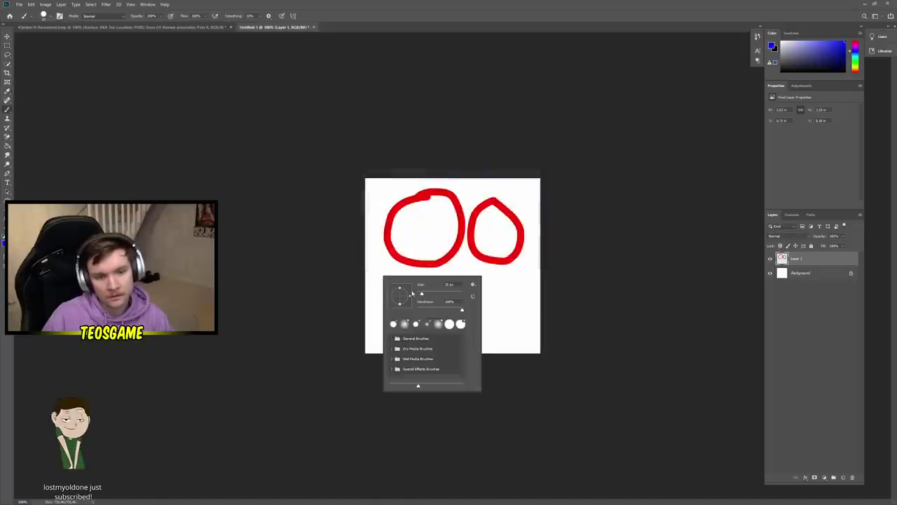
click(380, 274)
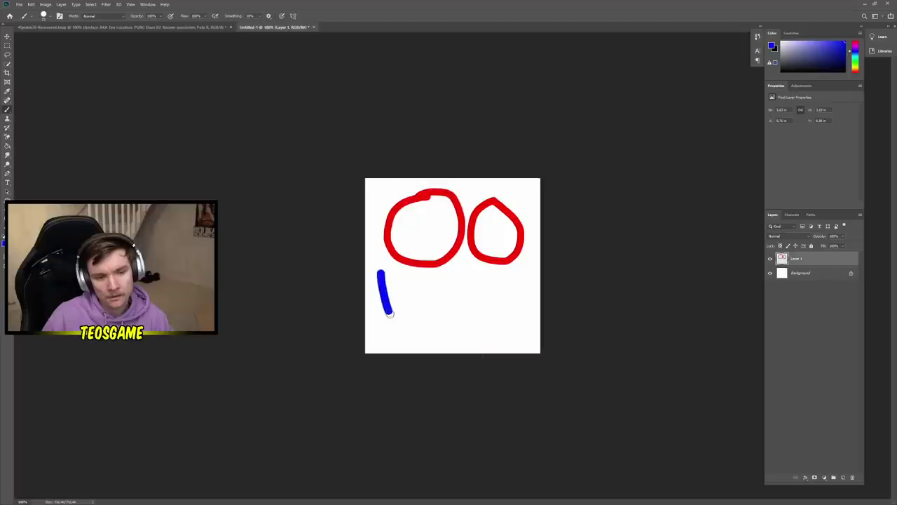
mouse_move(415, 331)
mouse_down()
mouse_move(499, 337)
mouse_move(524, 326)
mouse_move(536, 300)
mouse_move(533, 271)
mouse_move(382, 273)
mouse_up()
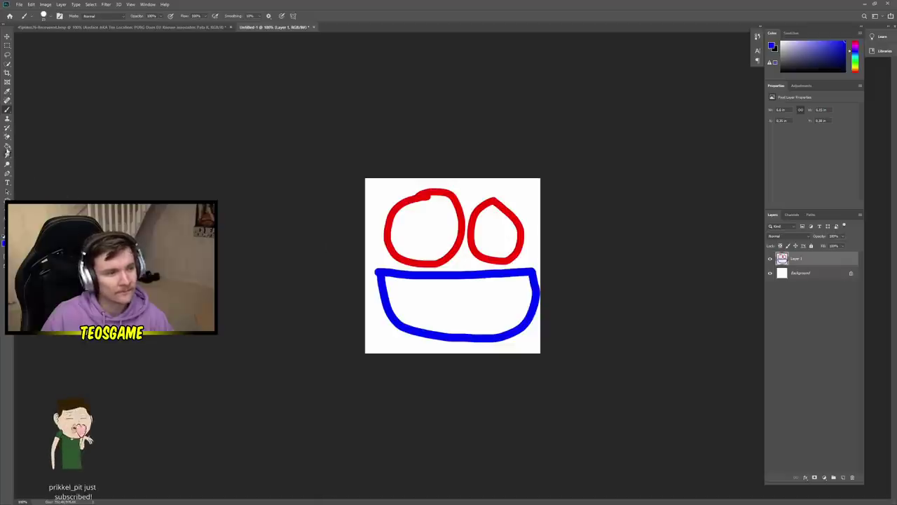
drag(7, 150, 9, 149)
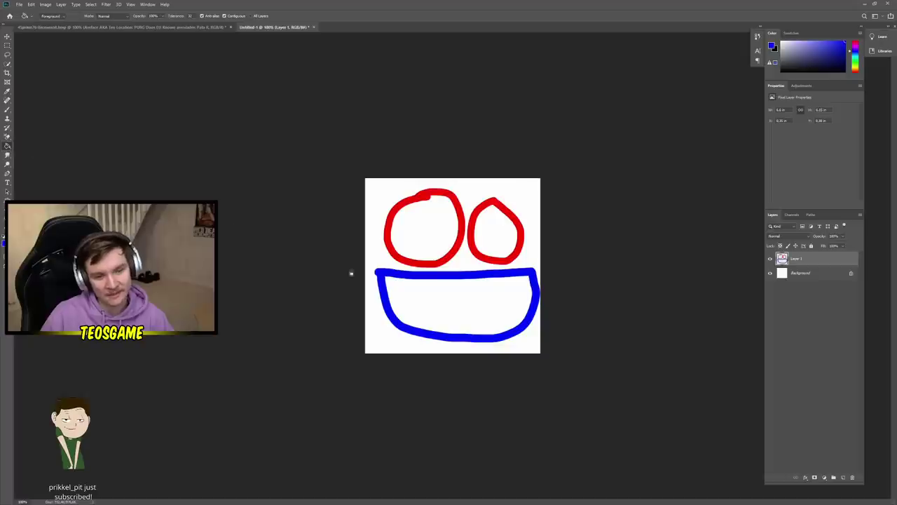
click(477, 307)
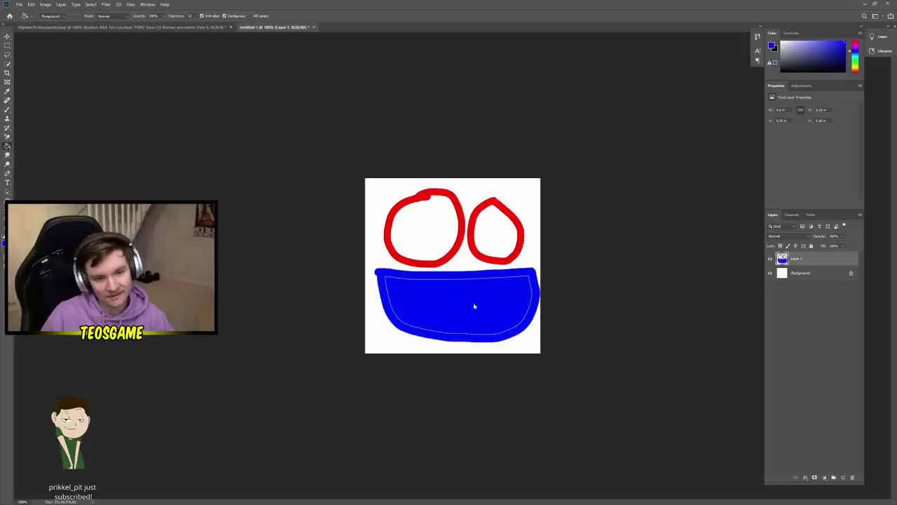
Try filling both eye circles with the red sampled from their outlines.
alt+click(436, 260)
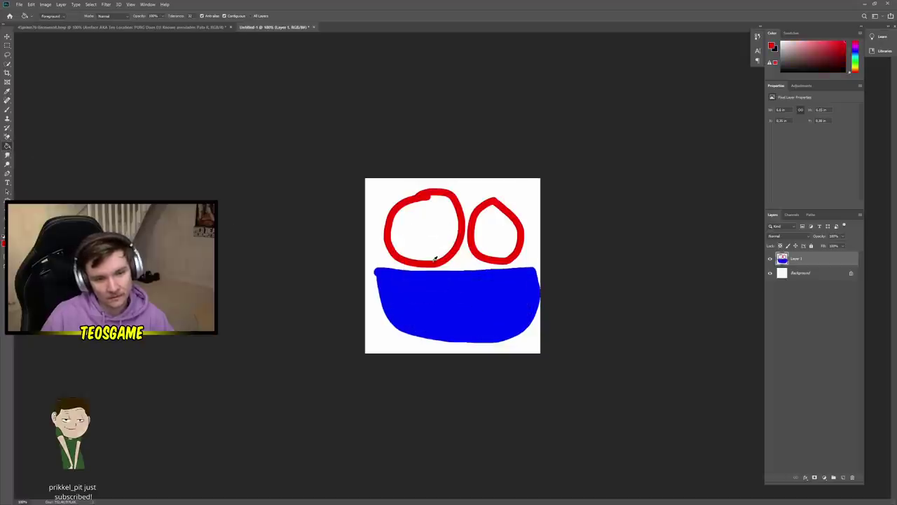
click(429, 246)
click(495, 242)
click(443, 243)
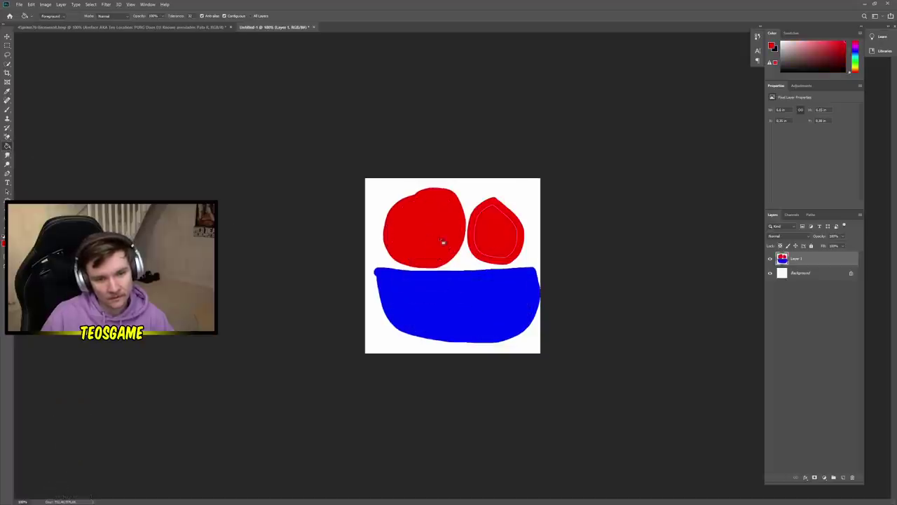
click(495, 239)
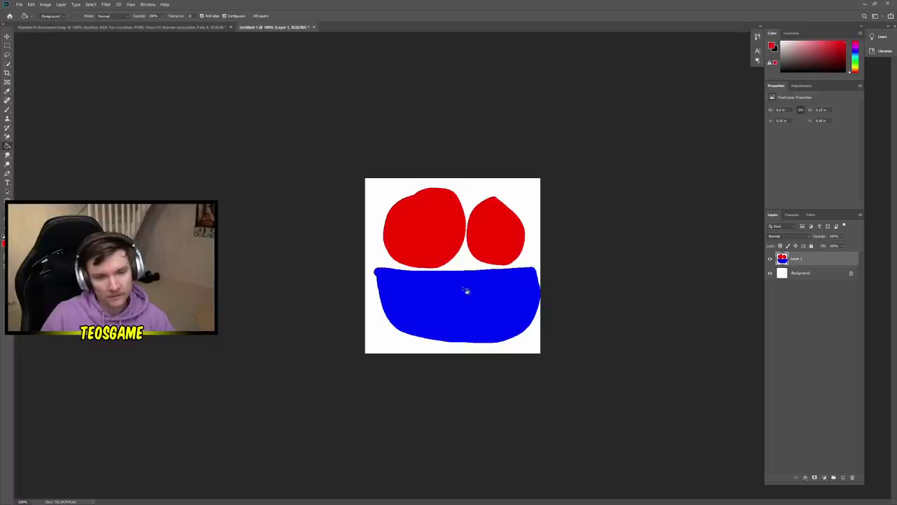
click(8, 36)
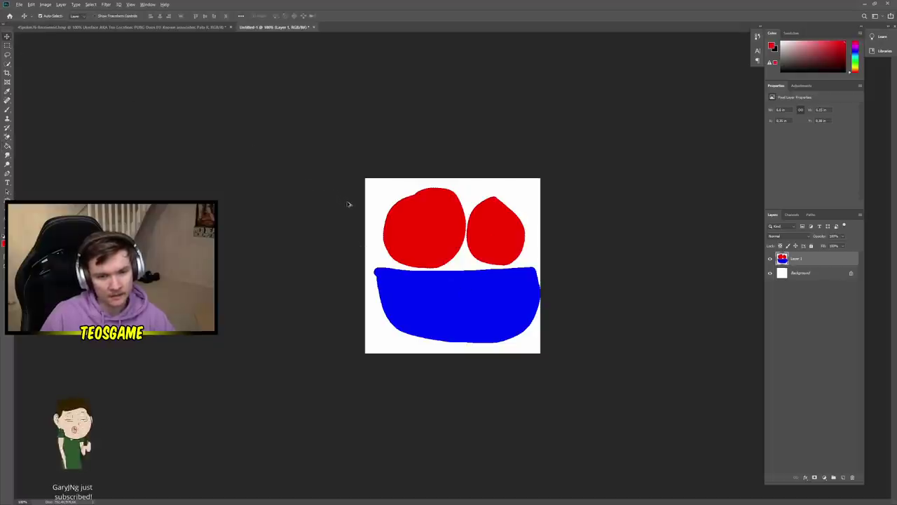
Undo the red fills inside both eye circles.
key(ctrl+z)
key(ctrl+z)
key(ctrl+z)
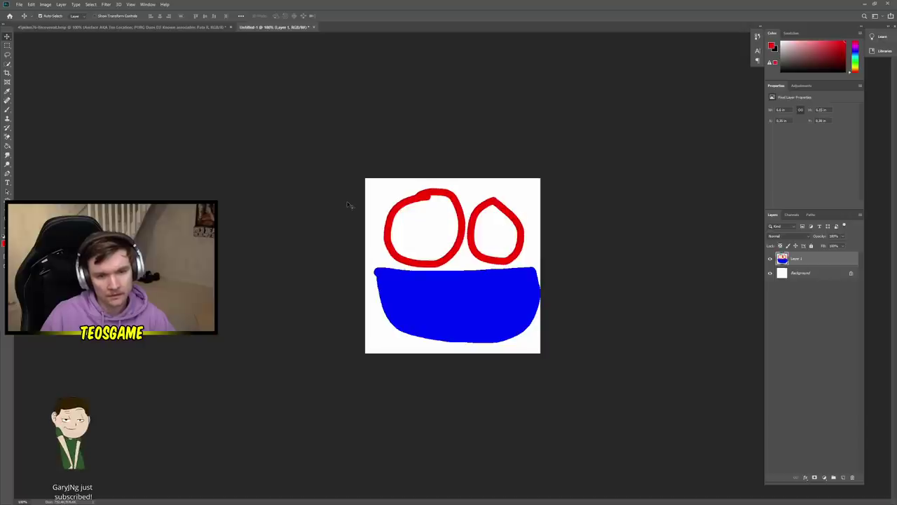
Paint a small solid black pupil in the middle of each red eye outline.
scroll(334, 240, down, 1)
scroll(334, 241, down, 1)
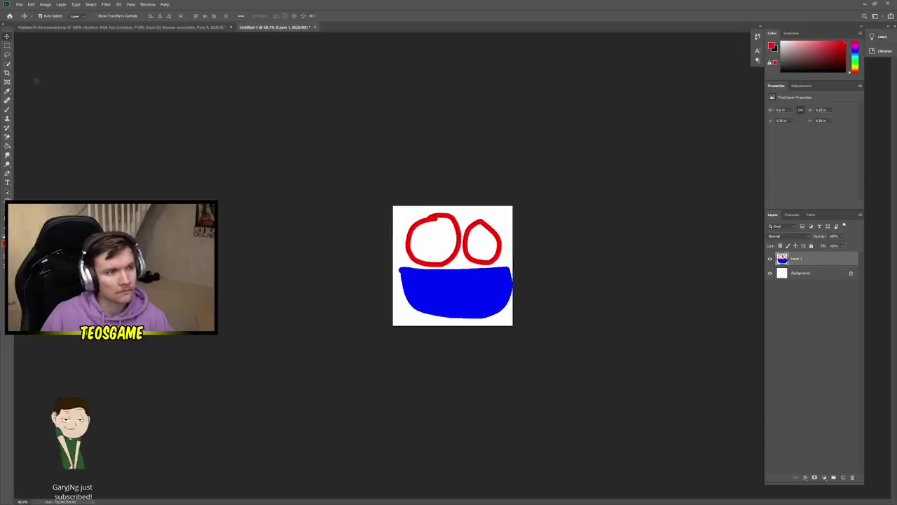
key(b)
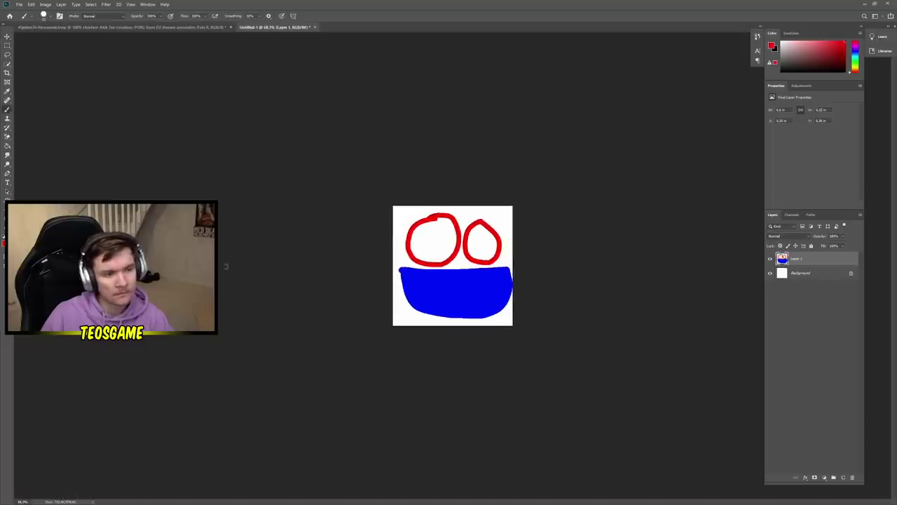
key(x)
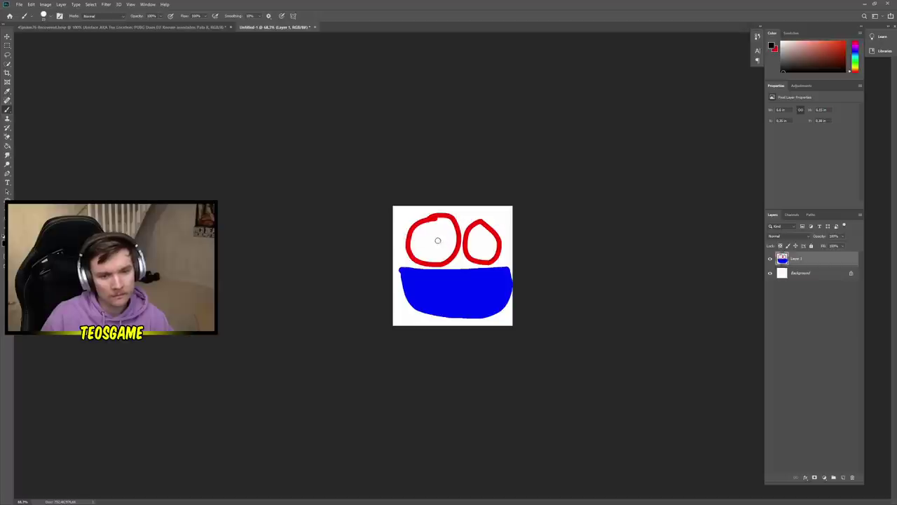
right_click(440, 241)
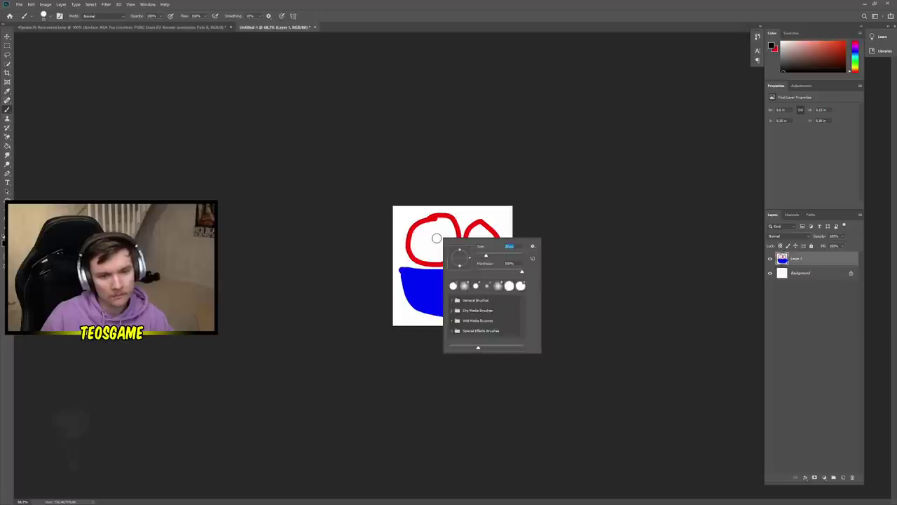
click(435, 240)
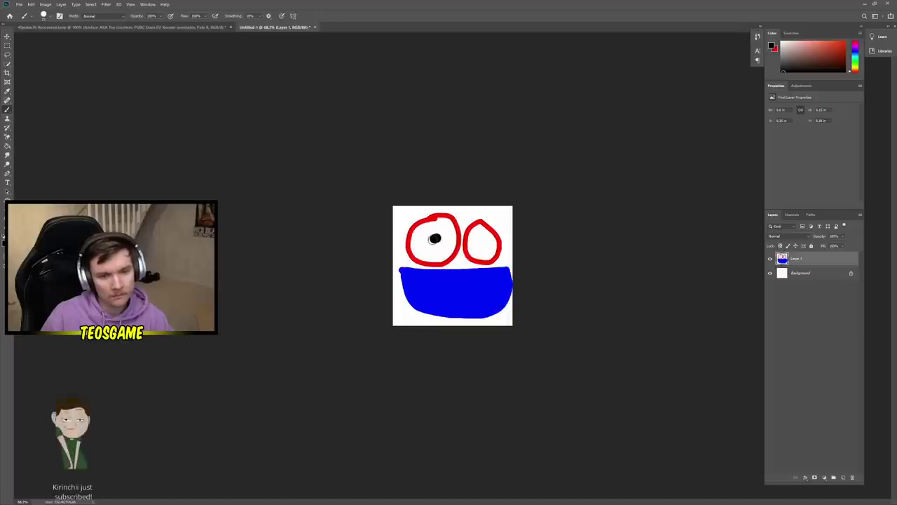
click(483, 242)
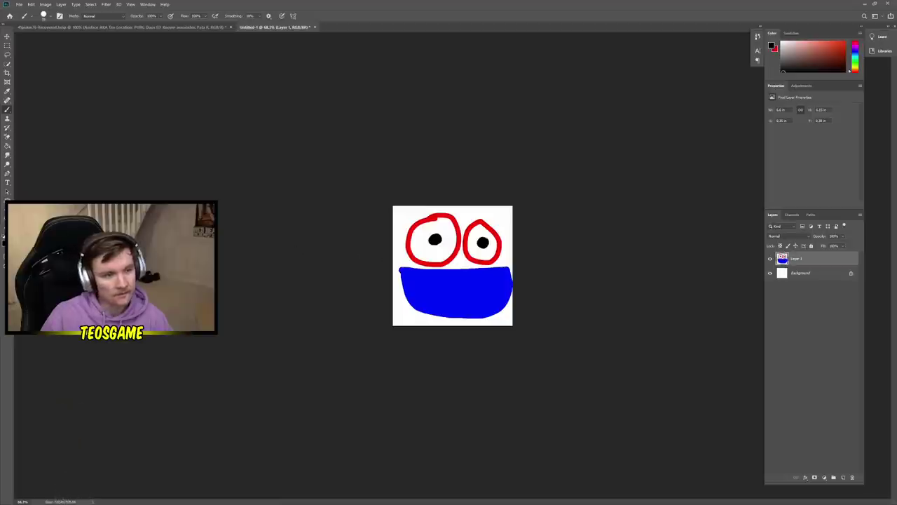
Hide the Background layer and add a new empty layer between it and the face drawing.
click(770, 274)
click(812, 273)
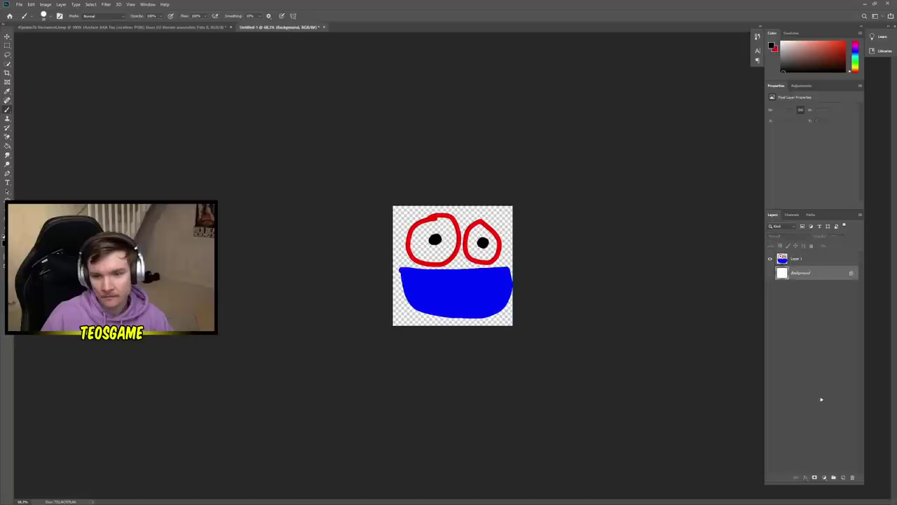
click(845, 477)
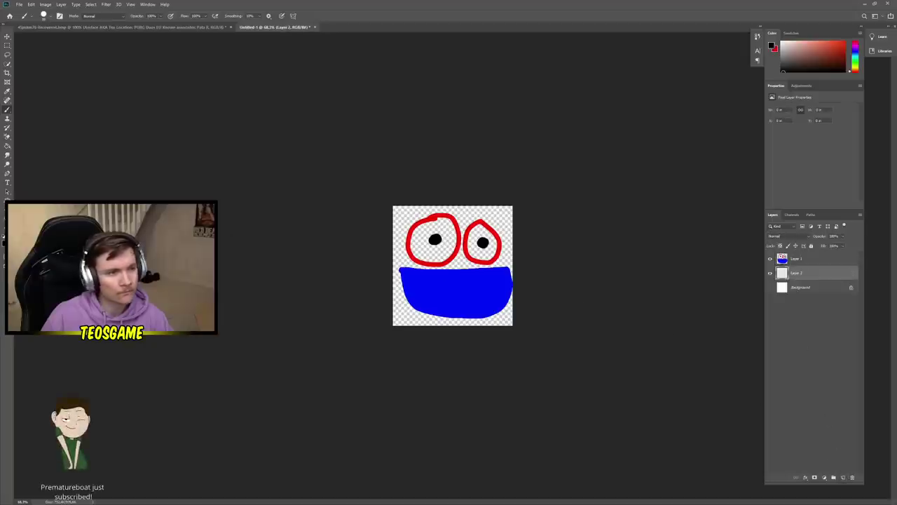
Prepare the Paint Bucket with white (#ffffff) as the foreground colour.
click(7, 146)
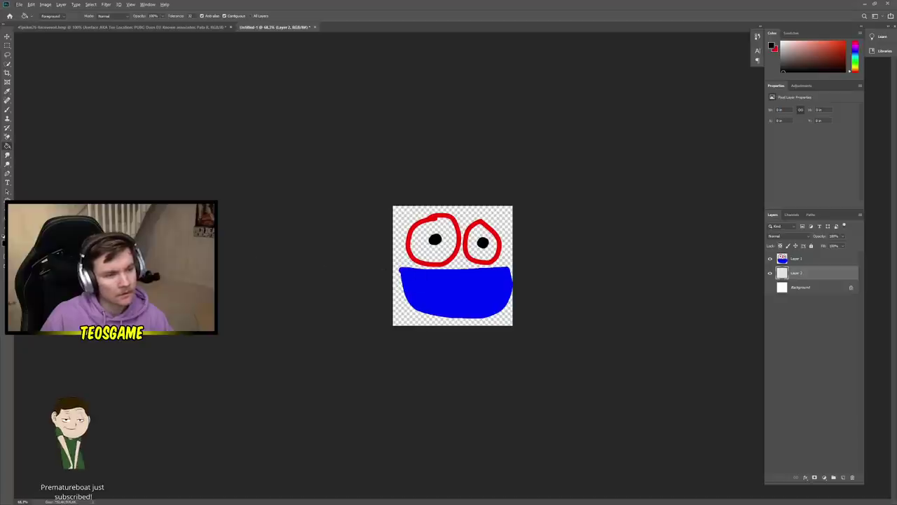
key(x)
click(7, 242)
text(ffffff)
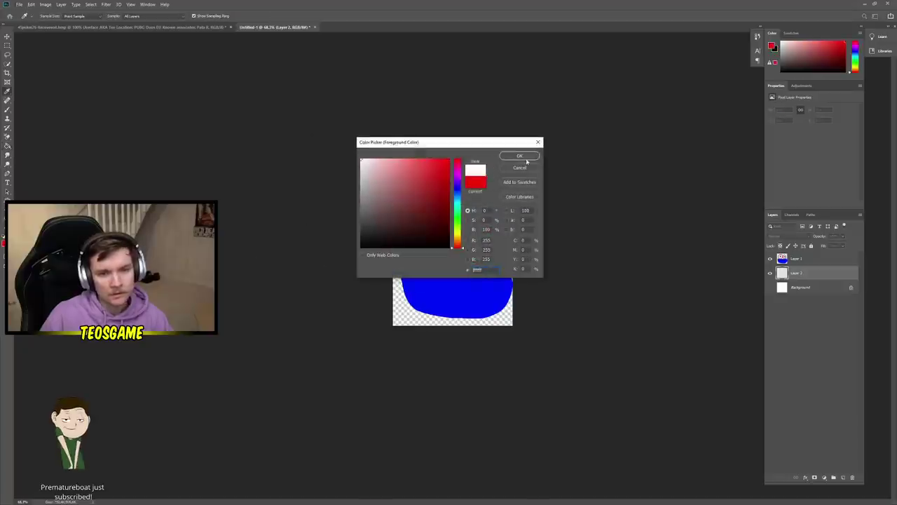
click(526, 159)
Try filling the new empty layer with white, and undo the fill.
click(481, 237)
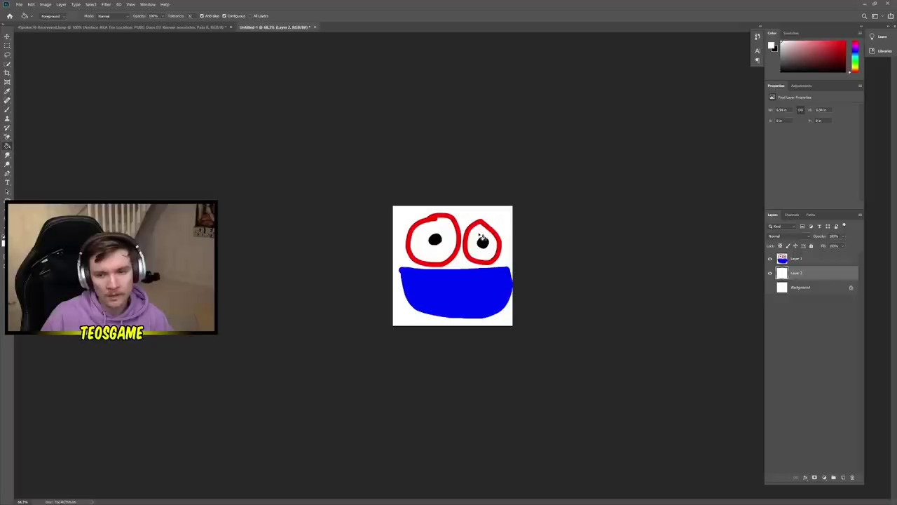
key(ctrl+z)
Fill the area around the pupils in both eyes with white on Layer 1.
click(837, 259)
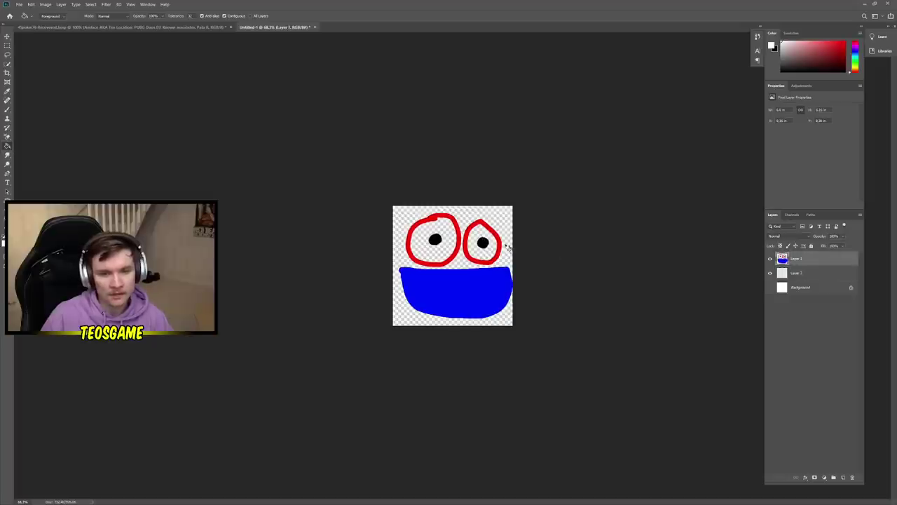
click(455, 237)
scroll(455, 236, up, 5)
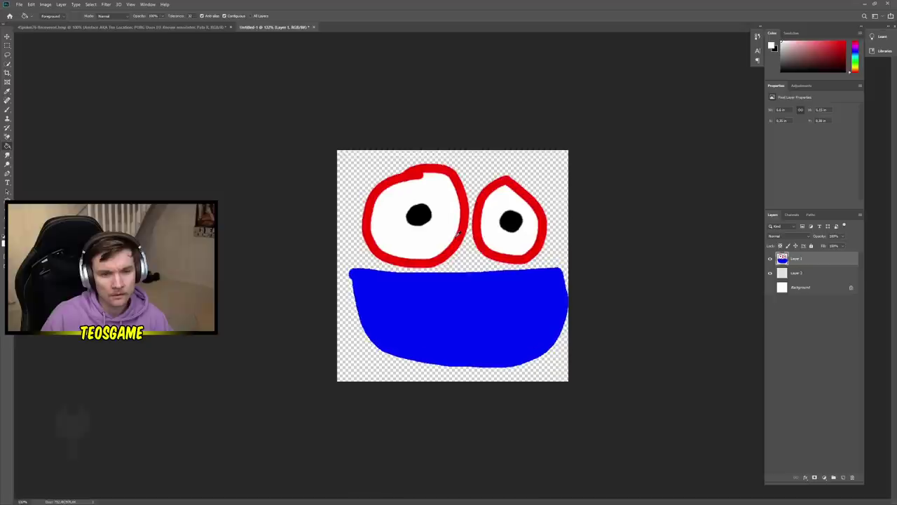
click(494, 237)
scroll(363, 229, down, 2)
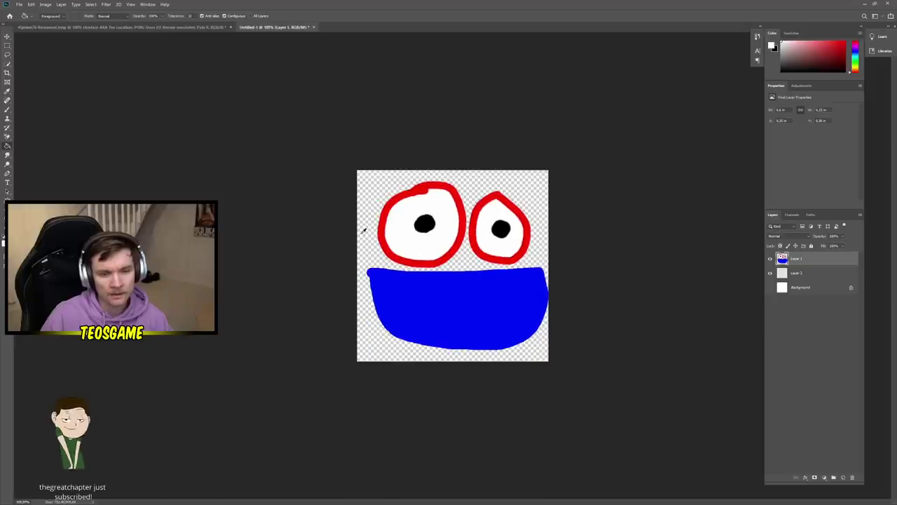
Select the blue mouth on Layer 1 with the Lasso tool and cut it onto its own new layer.
double_click(819, 263)
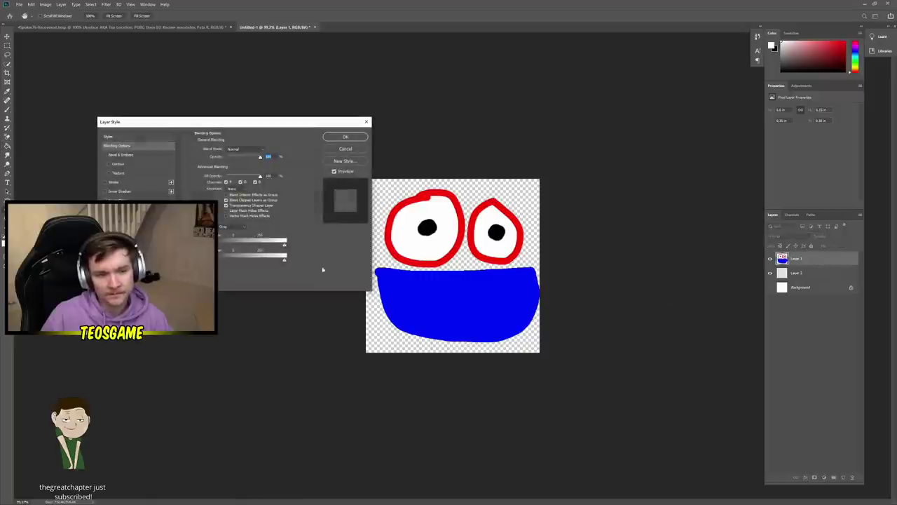
key(Escape)
click(7, 54)
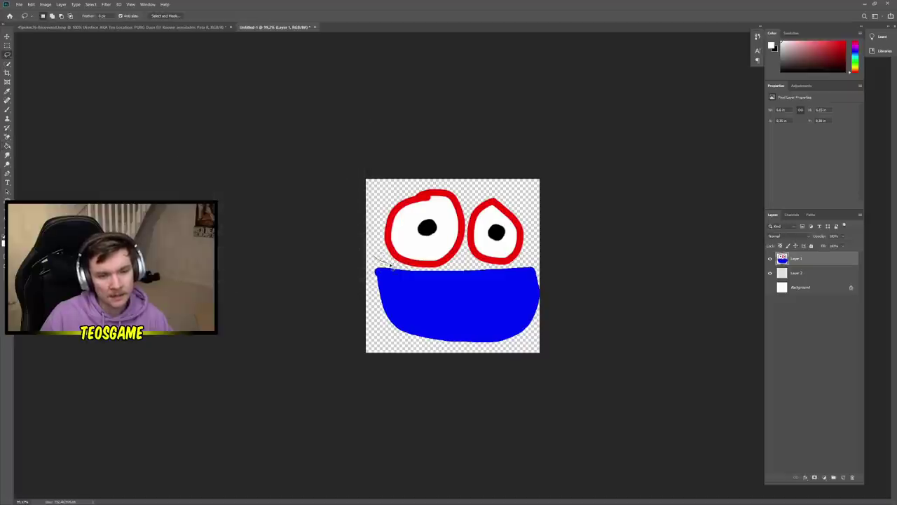
mouse_move(446, 273)
mouse_down()
mouse_move(533, 266)
mouse_move(563, 286)
mouse_move(581, 330)
mouse_move(563, 371)
mouse_move(418, 365)
mouse_move(355, 313)
mouse_move(375, 273)
mouse_up()
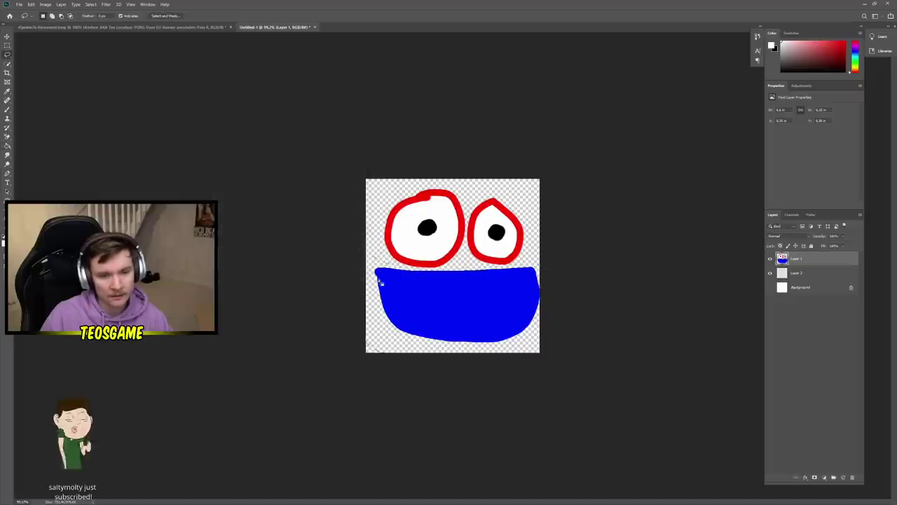
right_click(406, 295)
click(436, 341)
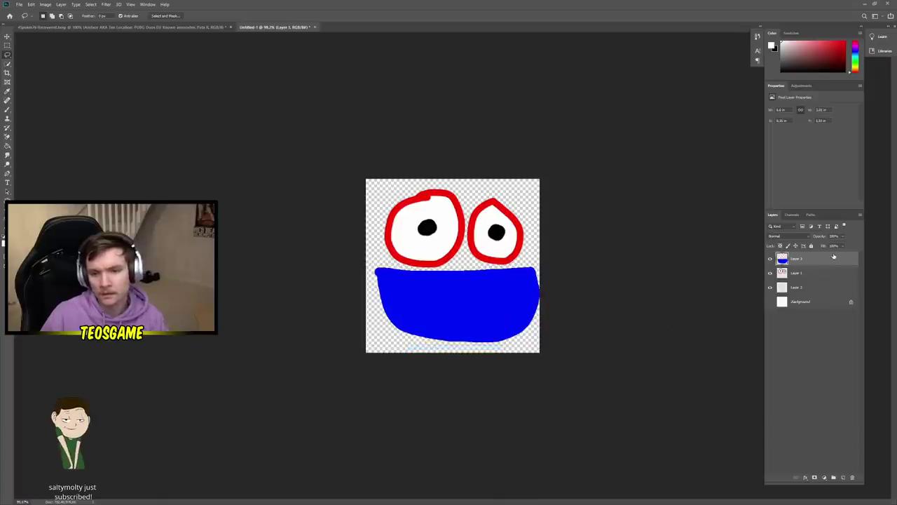
Add a thin black outside Stroke effect to the mouth layer.
double_click(831, 259)
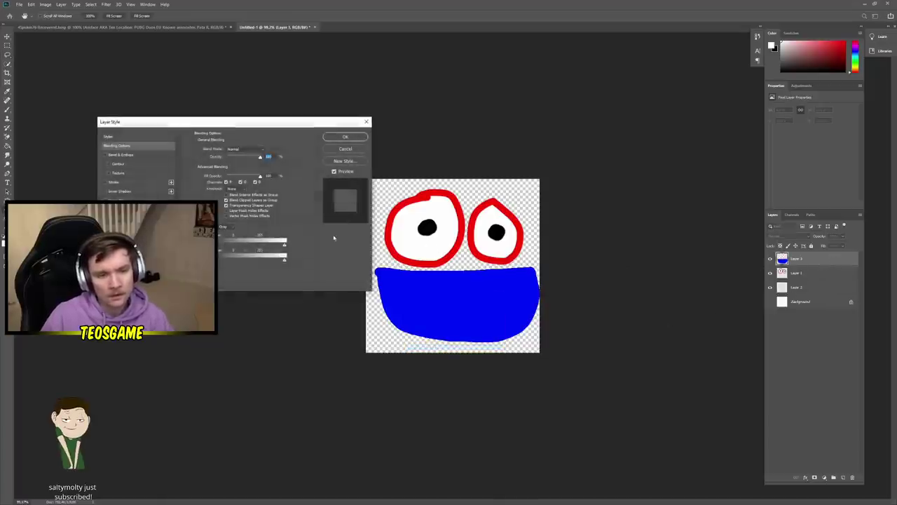
click(114, 183)
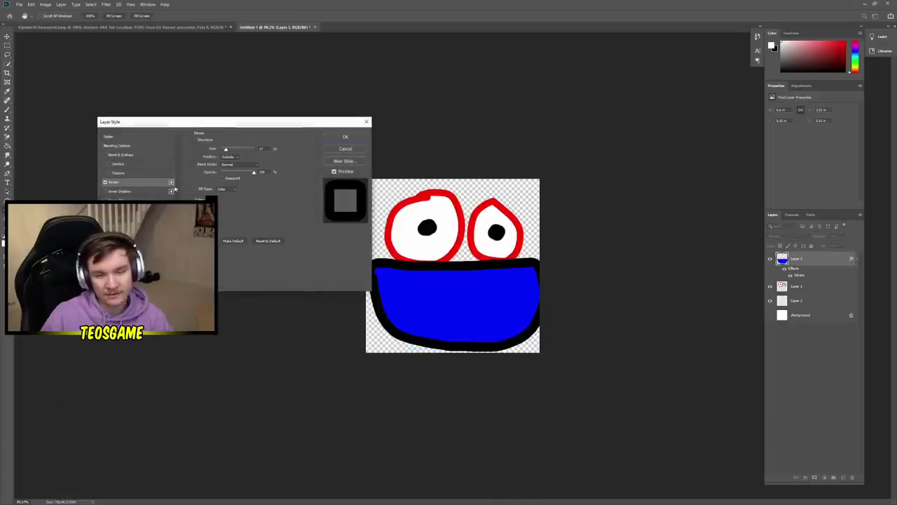
drag(225, 150, 225, 151)
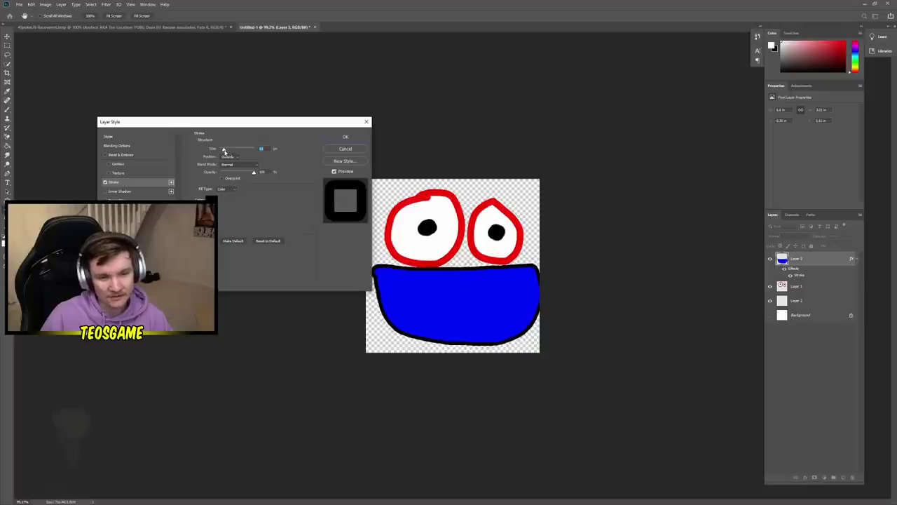
key(Return)
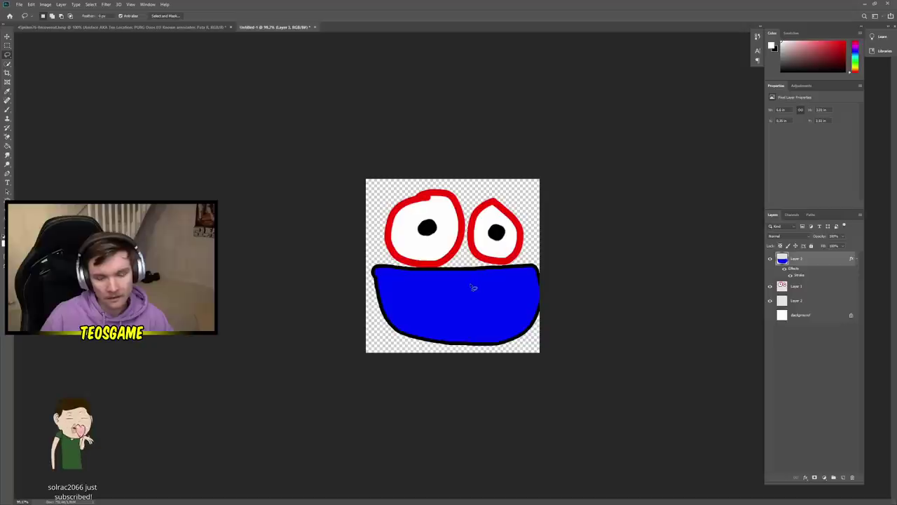
Scale the mouth down slightly so it fits inside the canvas, and position the eyes and mouth with a gap between them.
key(v)
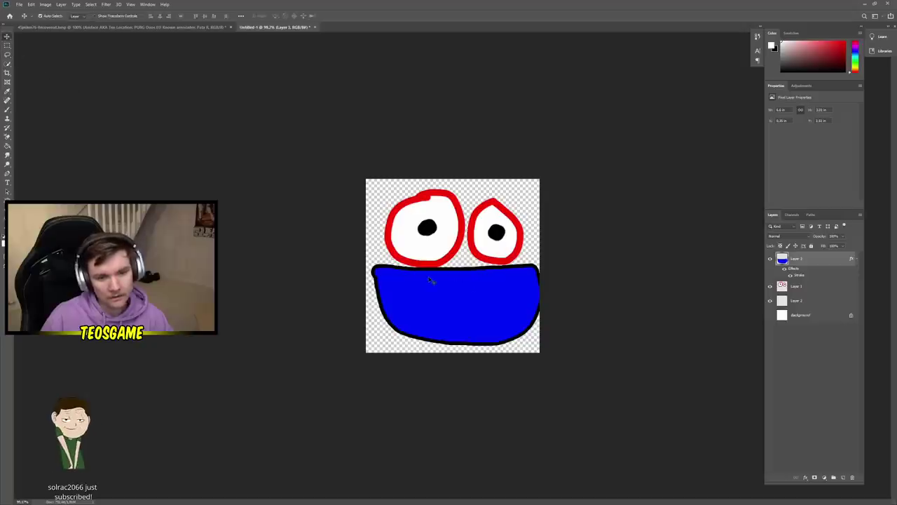
key(ctrl+t)
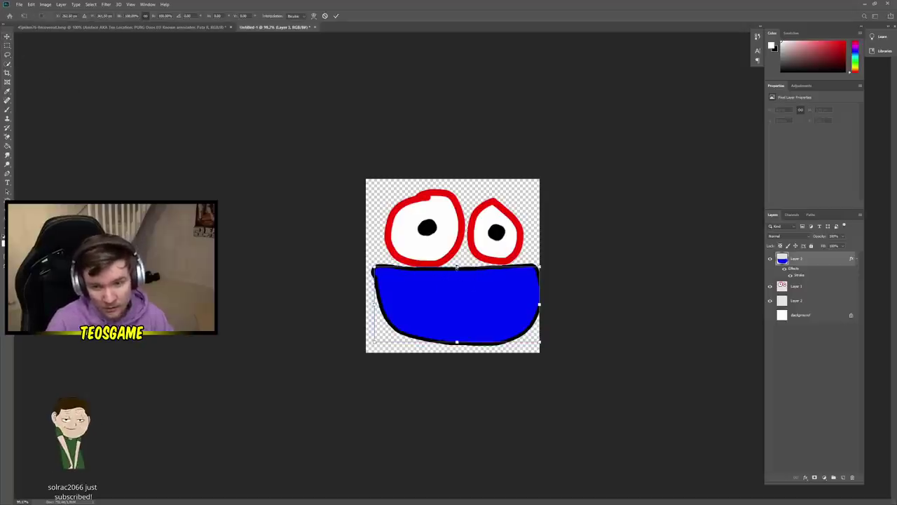
drag(457, 267, 434, 244)
key(Return)
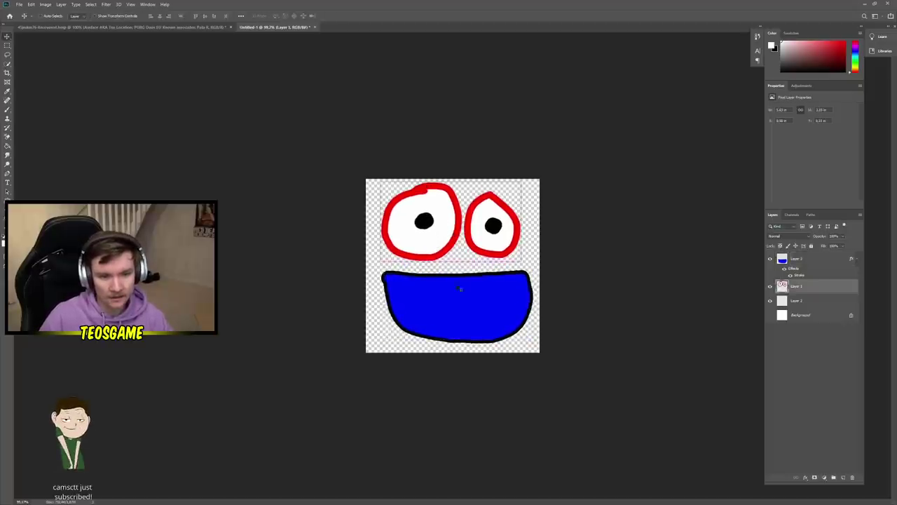
drag(460, 297, 461, 300)
scroll(480, 298, down, 2)
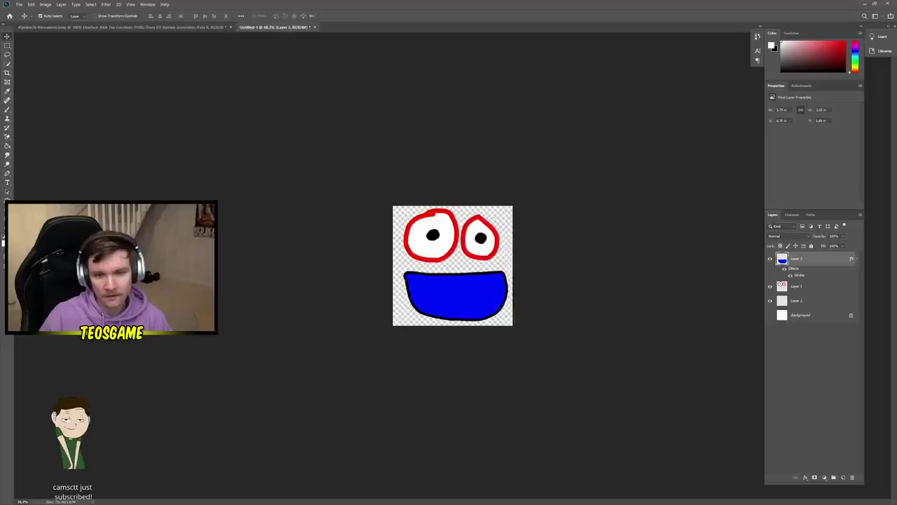
Change the mouth's stroke colour to white and nudge the eyes slightly down.
double_click(819, 279)
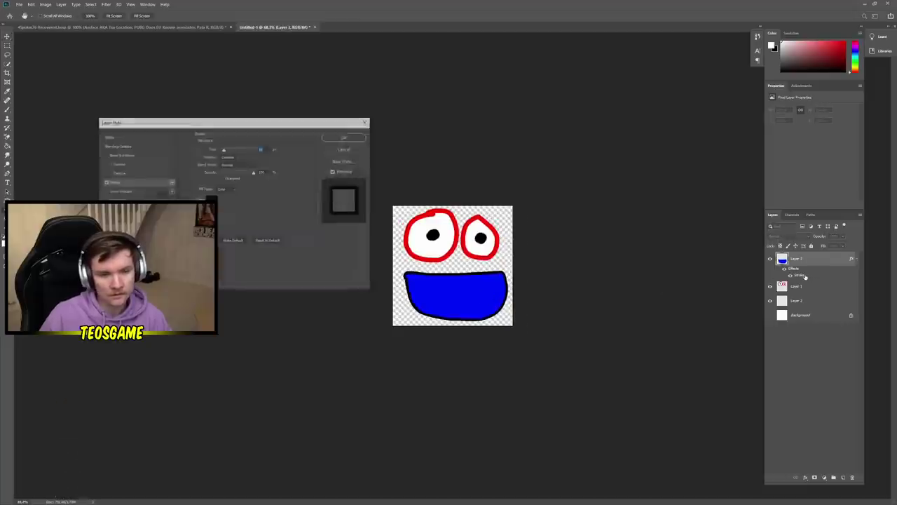
click(211, 199)
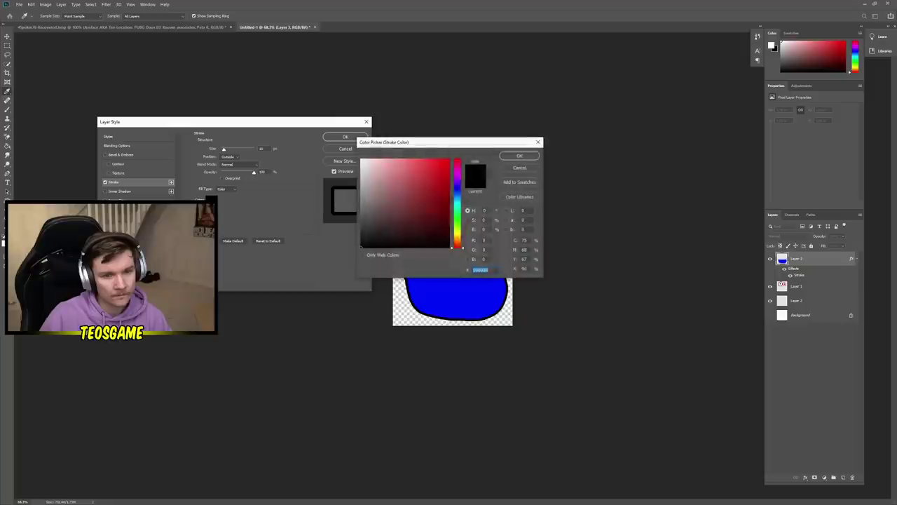
click(364, 159)
click(521, 152)
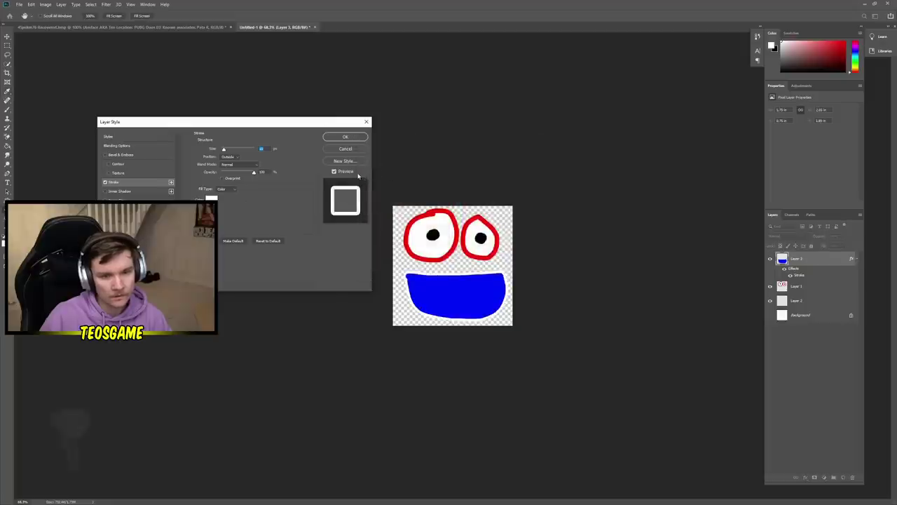
click(345, 136)
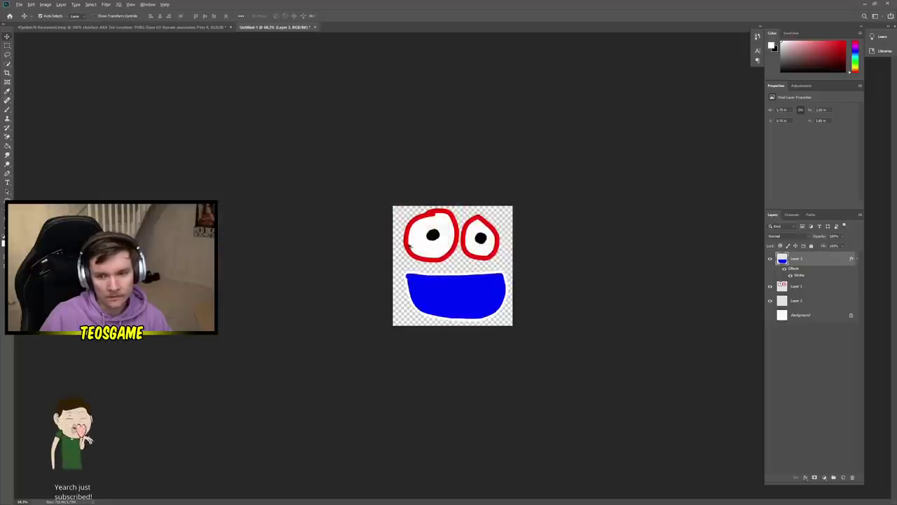
key(ctrl+plus)
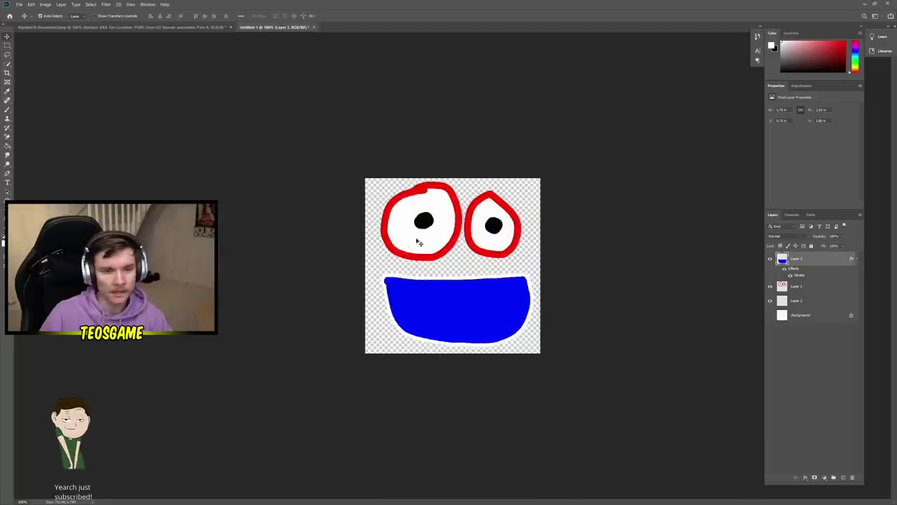
mouse_move(426, 241)
mouse_down()
mouse_move(425, 226)
mouse_move(428, 244)
mouse_up()
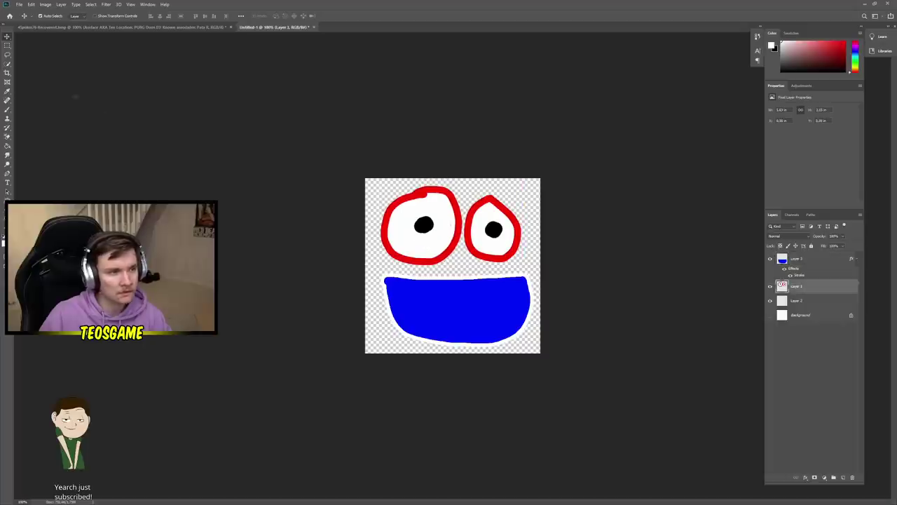
Prepare the Brush tool with black as the foreground colour and a smaller hard tip.
key(b)
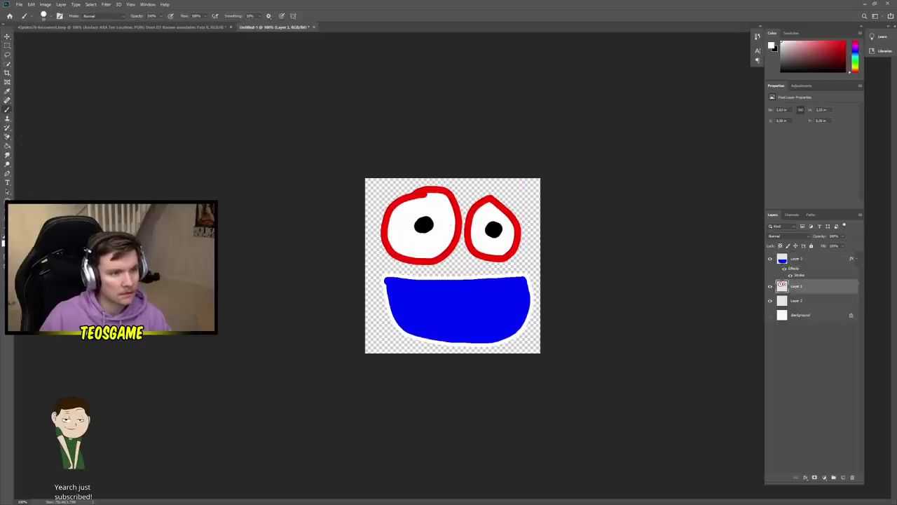
key(x)
right_click(500, 177)
right_click(448, 196)
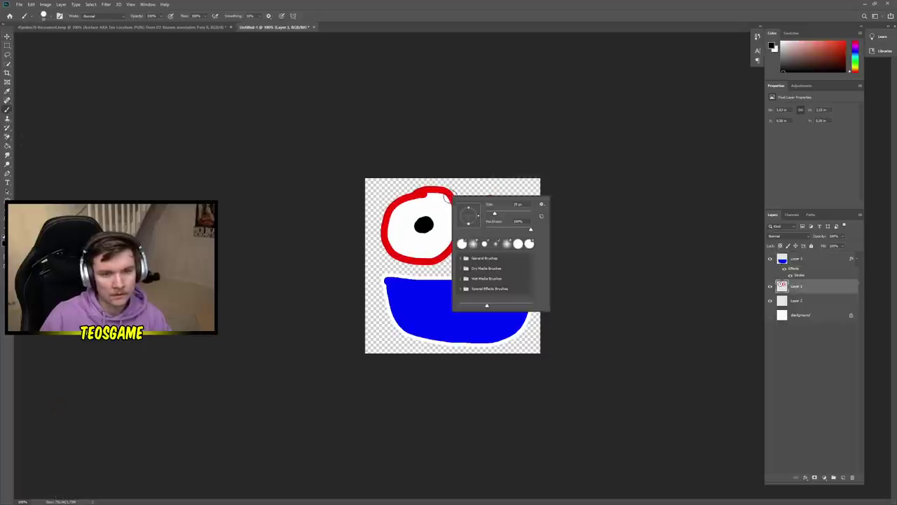
Try painting black eyebrows above the eyes on Layer 1, and undo the strokes.
drag(455, 183, 382, 186)
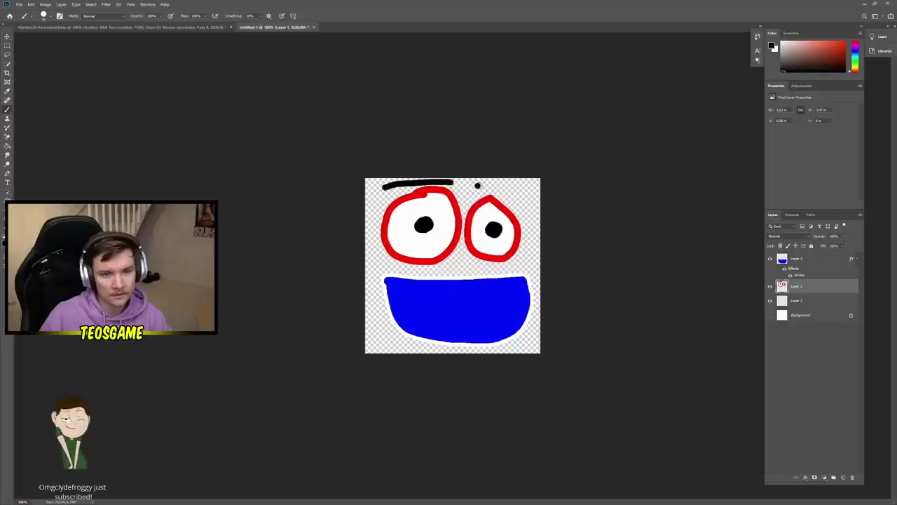
mouse_move(477, 184)
mouse_down()
mouse_move(497, 188)
mouse_move(538, 224)
mouse_up()
key(ctrl+z)
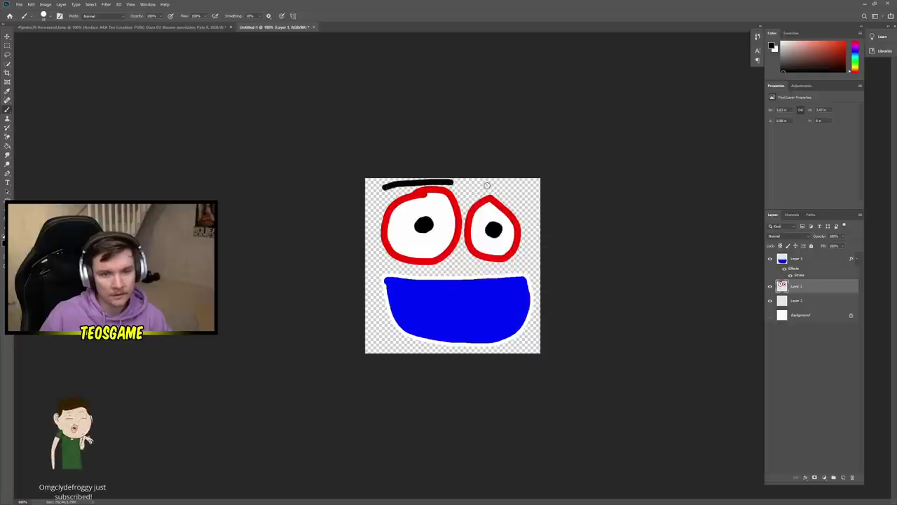
mouse_move(484, 184)
mouse_down()
mouse_move(521, 218)
mouse_move(506, 187)
mouse_move(530, 222)
mouse_up()
key(ctrl+z)
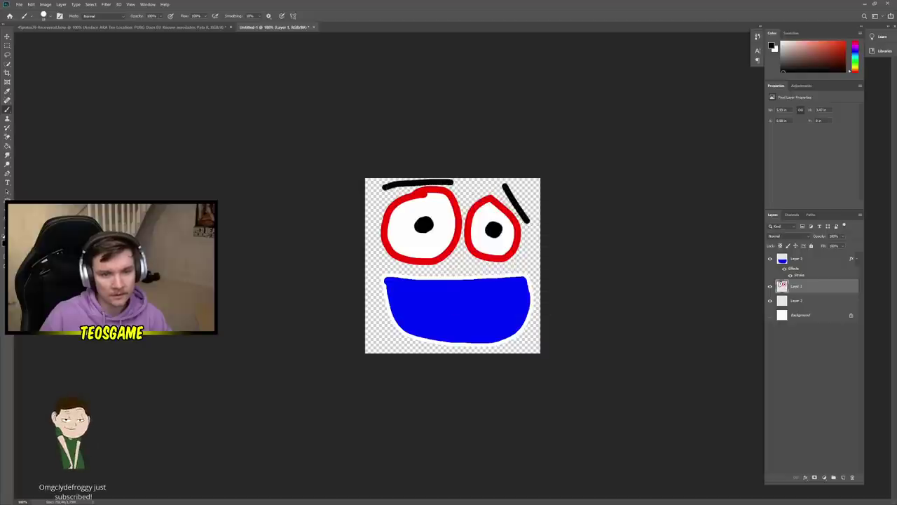
key(ctrl+z)
key(ctrl+z)
drag(421, 182, 369, 200)
key(ctrl+z)
Add a new layer above the eyes layer and paint one short black eyebrow stroke over each eye.
click(842, 477)
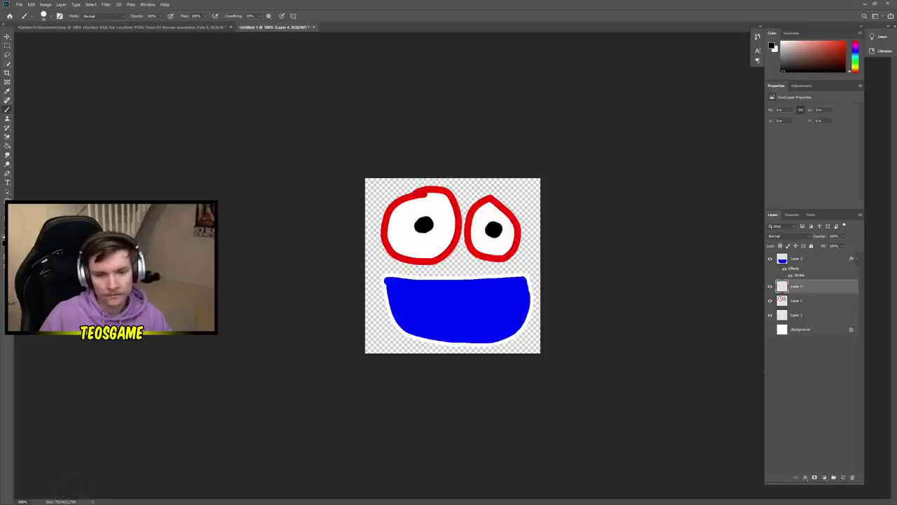
drag(435, 181, 390, 187)
drag(503, 184, 538, 233)
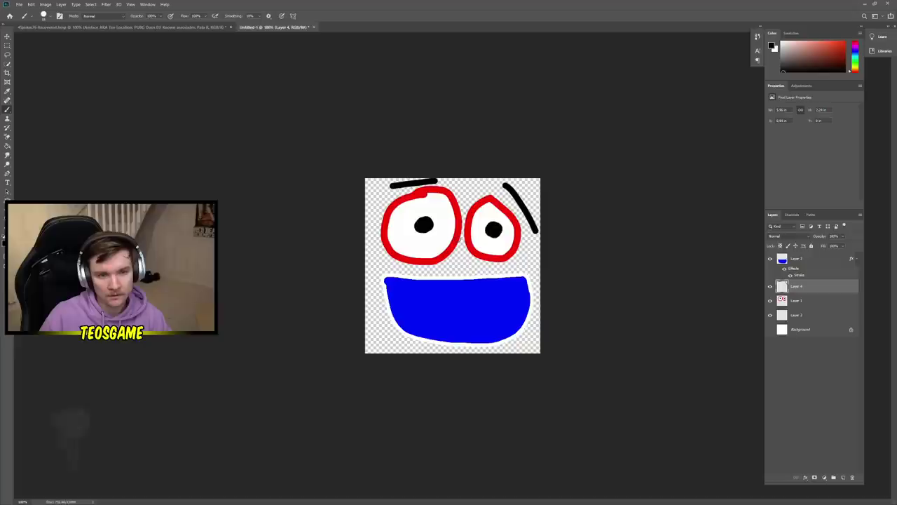
drag(501, 186, 536, 231)
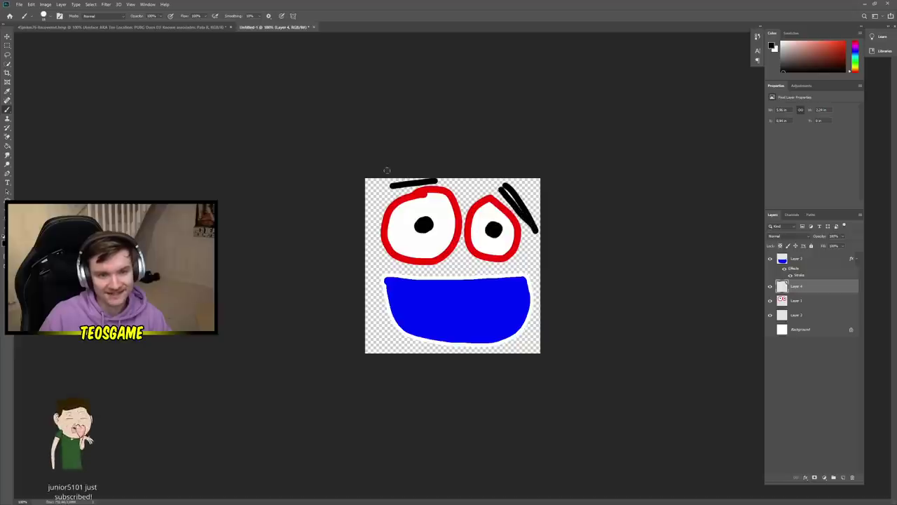
key(ctrl+z)
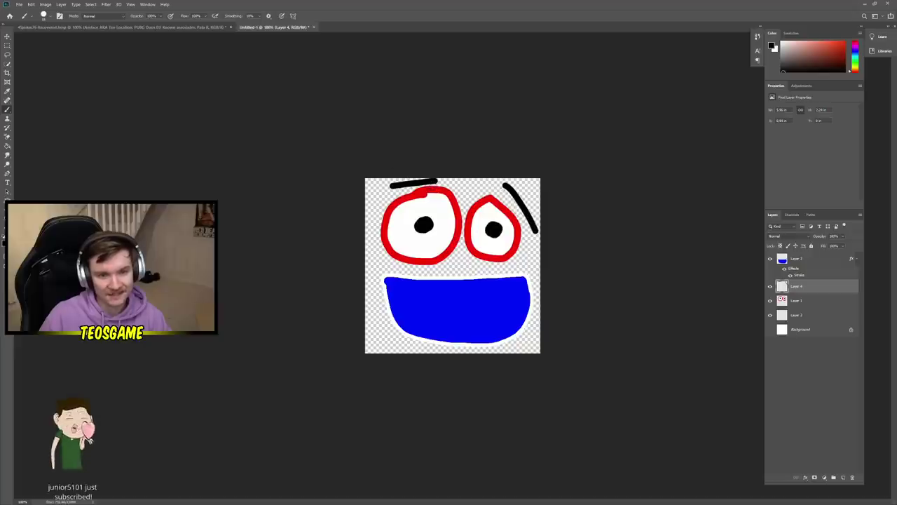
Set the foreground colour to a dark red based on the eye outline and reduce the brush to a very fine size.
alt+click(448, 251)
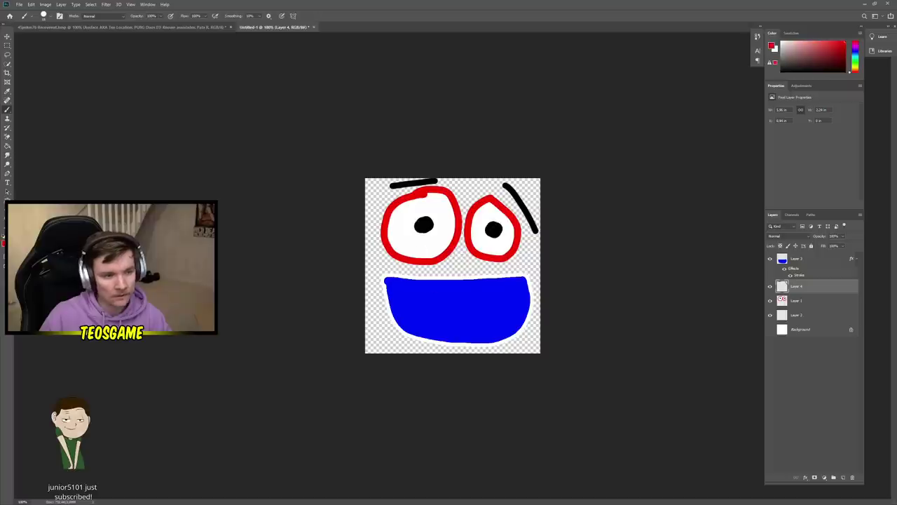
click(772, 47)
click(449, 208)
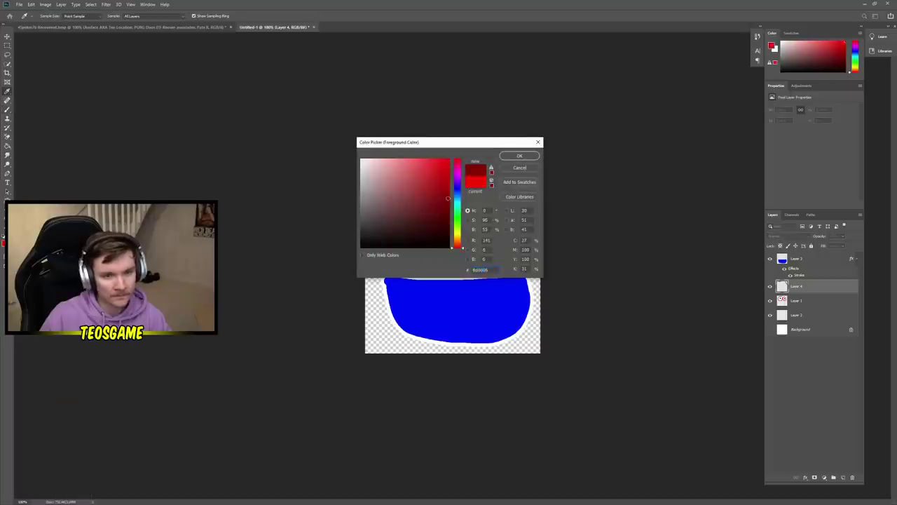
click(520, 156)
right_click(477, 251)
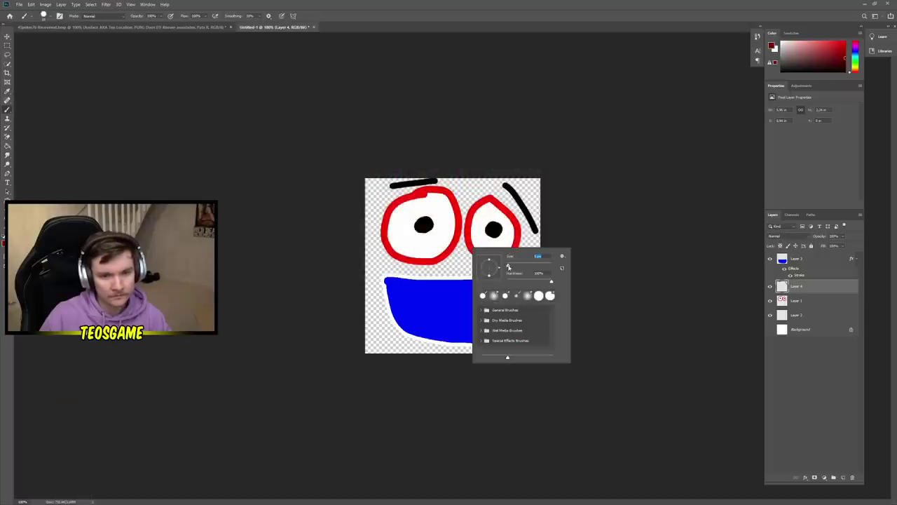
key(Return)
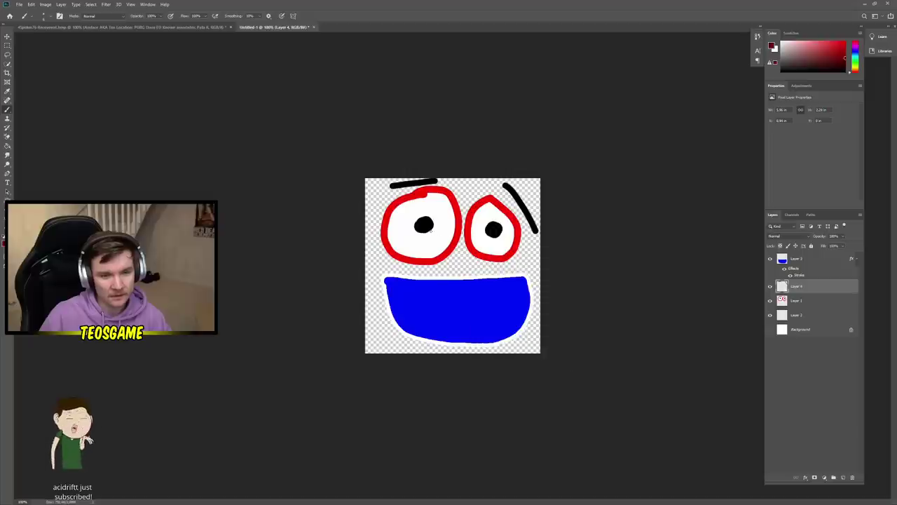
Paint thin, wavy dark red veins running outward from the pupils in both eyes.
drag(433, 234, 439, 242)
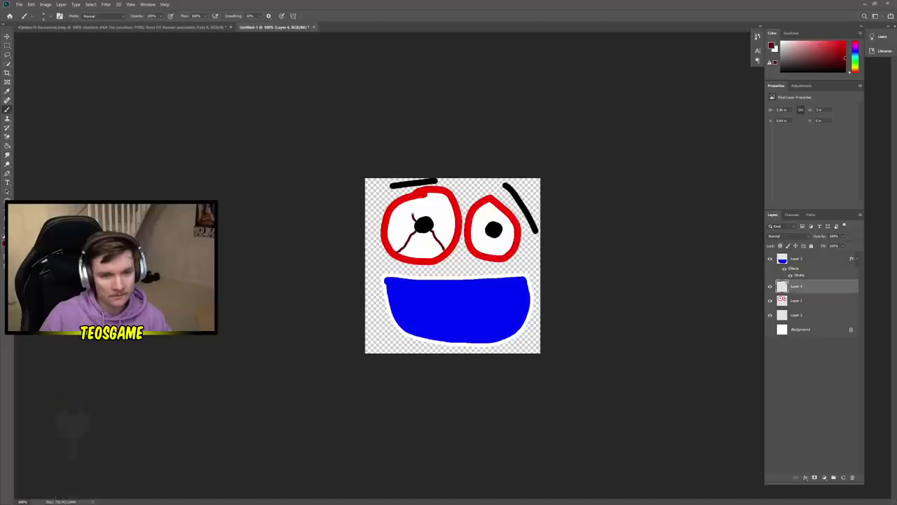
drag(403, 204, 420, 222)
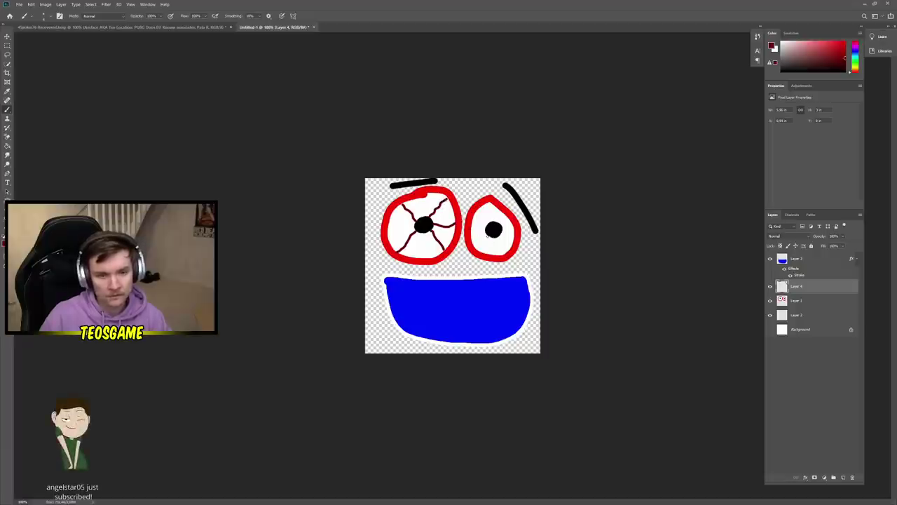
drag(483, 237, 474, 239)
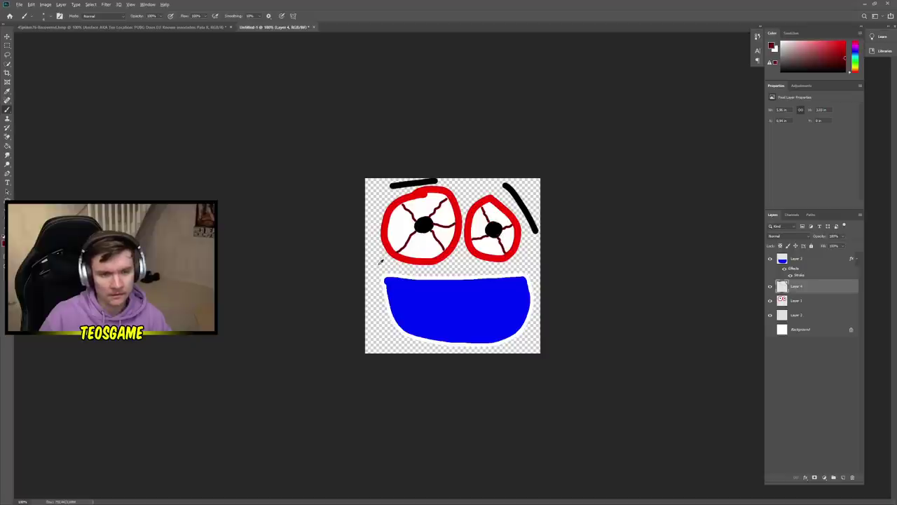
scroll(380, 261, down, 5)
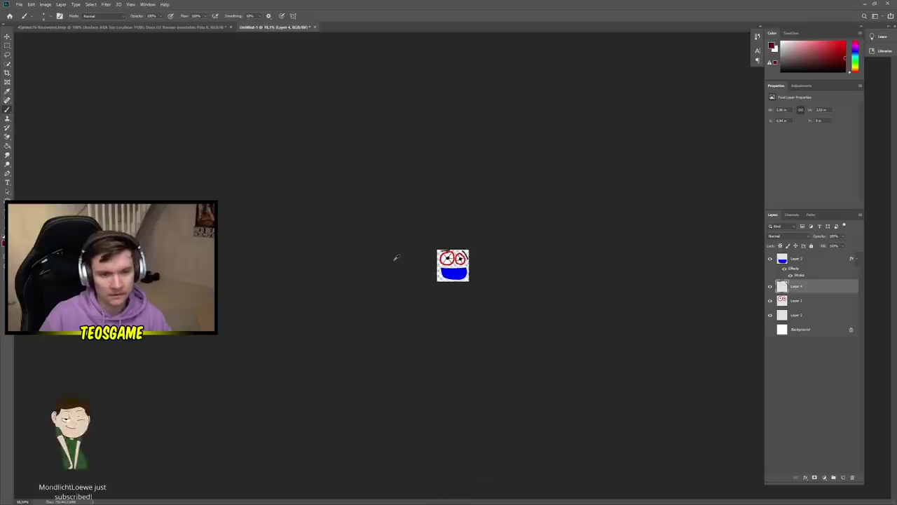
Make white the foreground colour and add a new layer directly above the blue mouth layer for brush painting.
scroll(396, 258, up, 5)
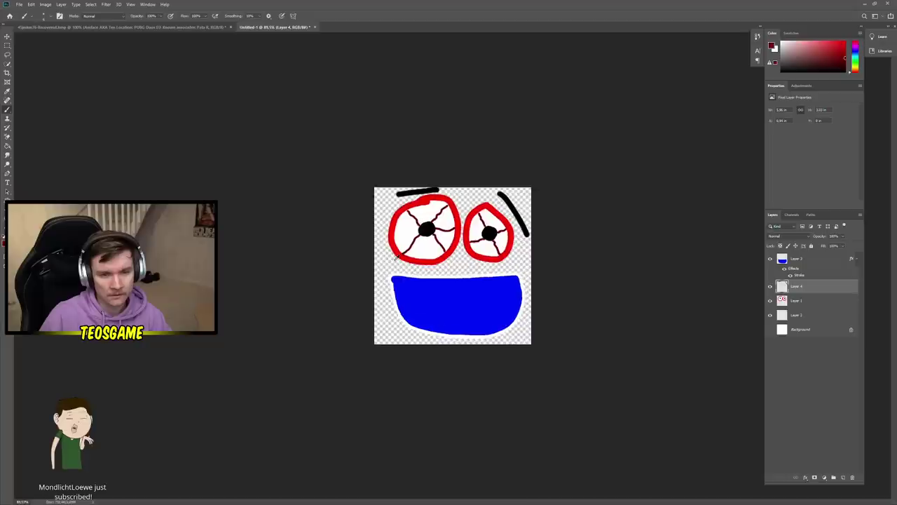
key(alt+bracketright)
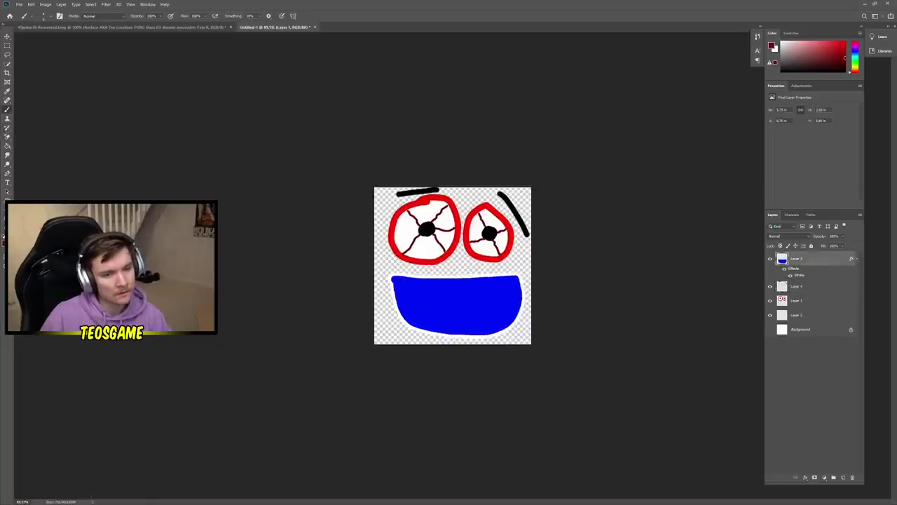
key(x)
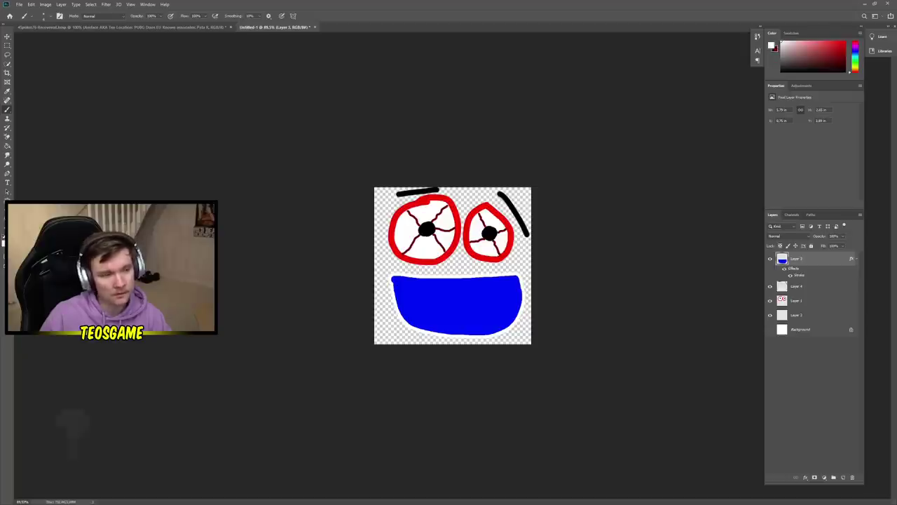
right_click(7, 145)
click(49, 175)
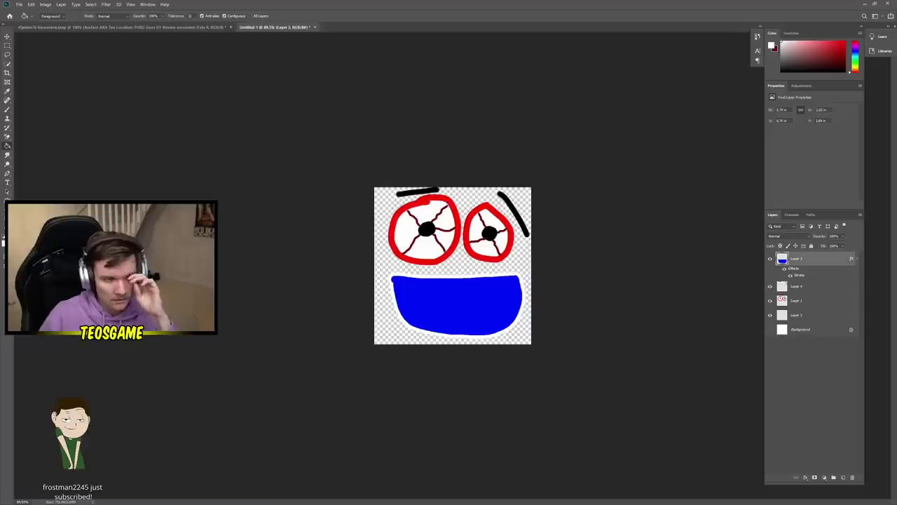
key(b)
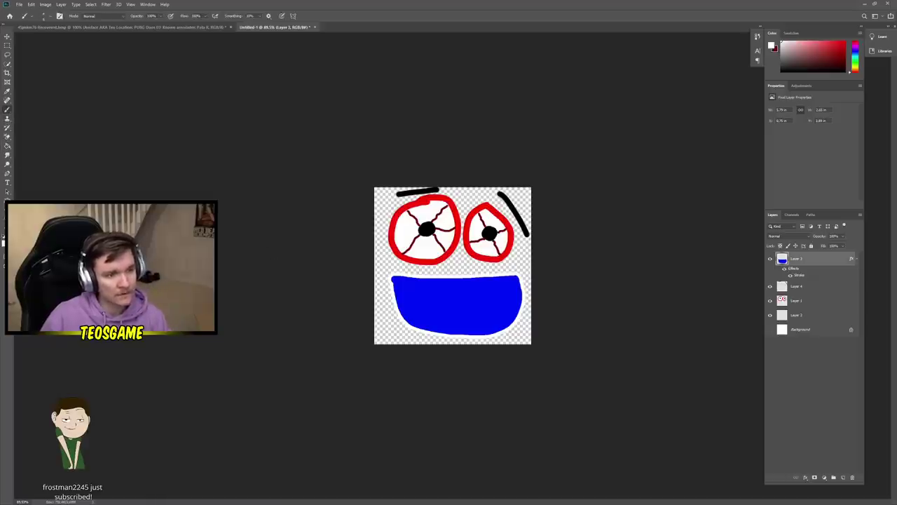
click(843, 477)
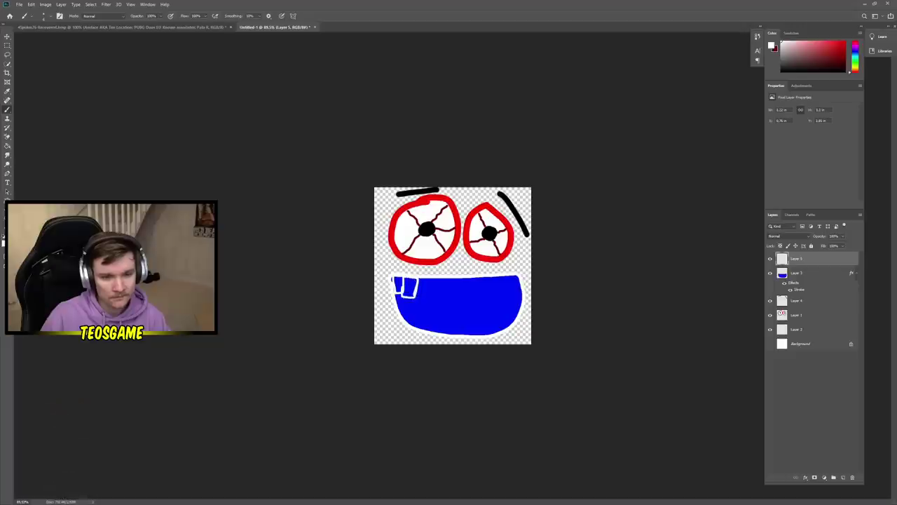
Paint thin white outlines of crooked teeth along the mouth's upper edge and four more along its lower edge.
drag(418, 298, 433, 282)
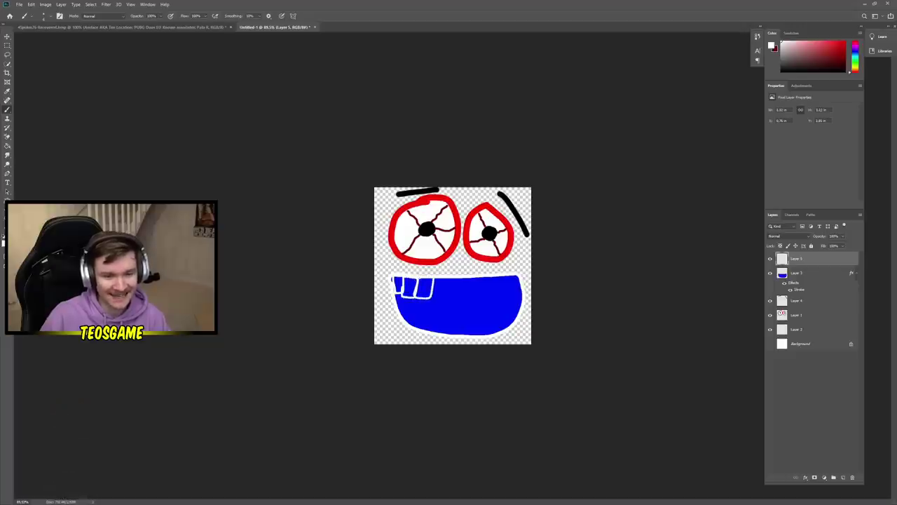
drag(434, 280, 445, 282)
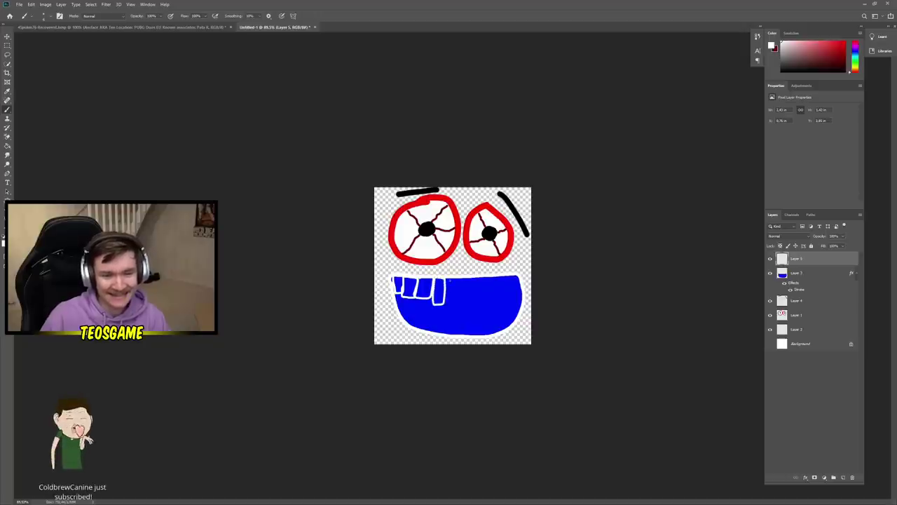
mouse_move(451, 280)
mouse_down()
mouse_move(463, 306)
mouse_move(477, 298)
mouse_up()
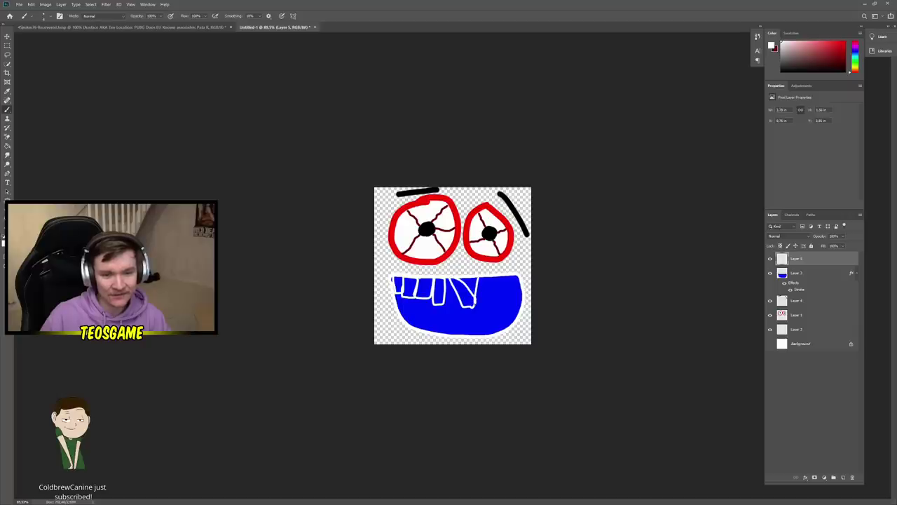
mouse_move(477, 278)
mouse_down()
mouse_move(481, 305)
mouse_move(488, 307)
mouse_move(488, 275)
mouse_up()
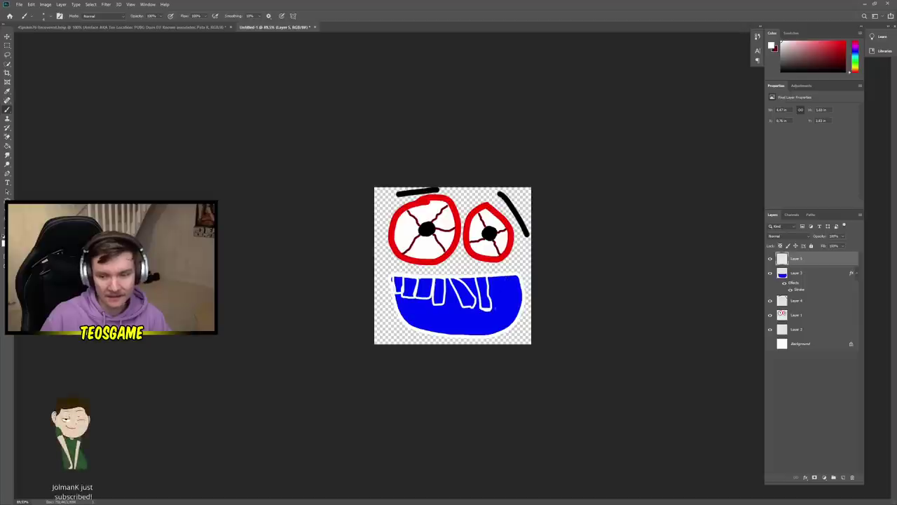
mouse_move(427, 328)
mouse_down()
mouse_move(435, 316)
mouse_move(442, 323)
mouse_up()
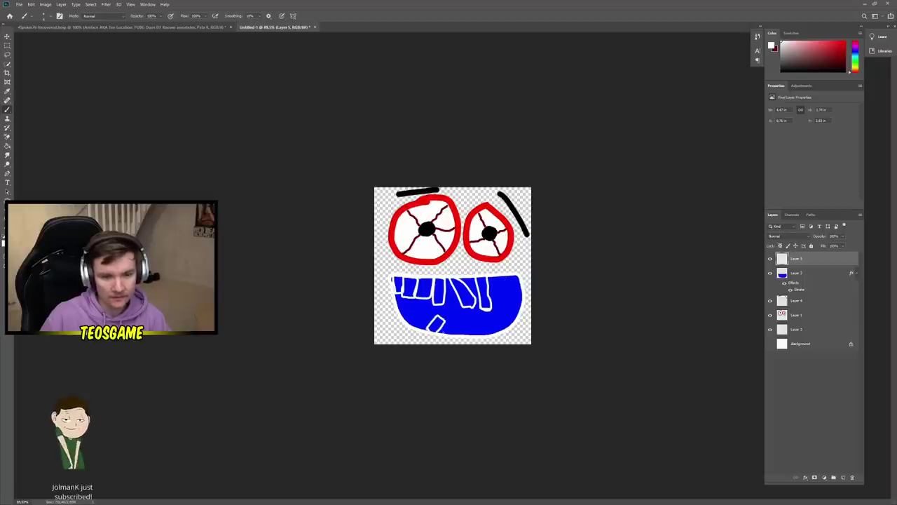
drag(434, 316, 444, 324)
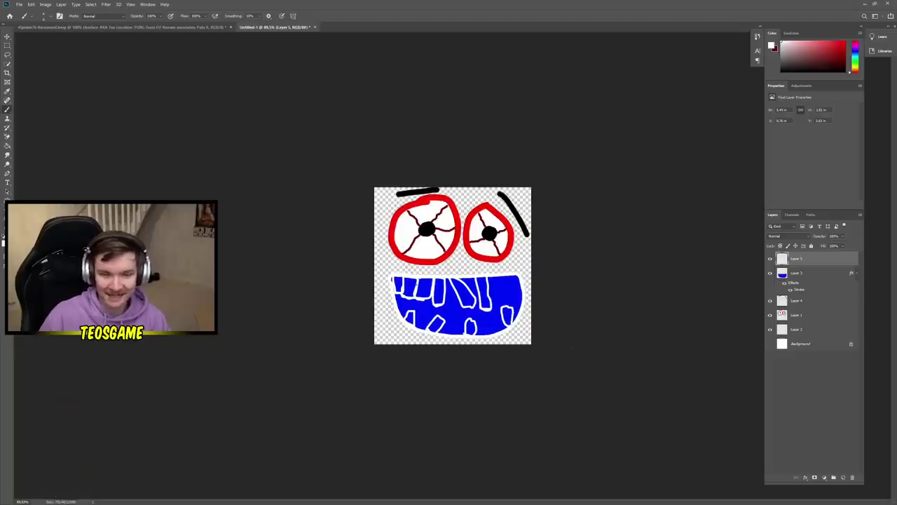
Fill the left group of upper teeth and the slanted upper tooth with white using the Paint Bucket.
click(7, 145)
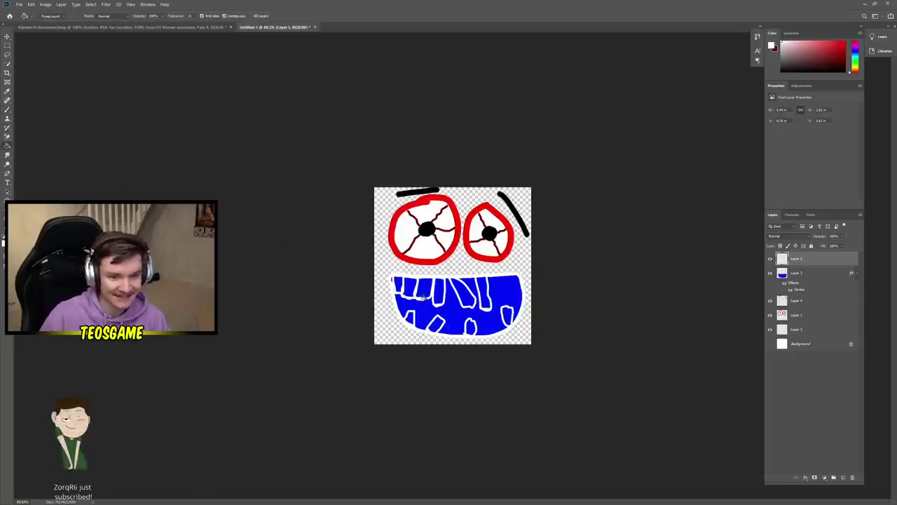
click(399, 284)
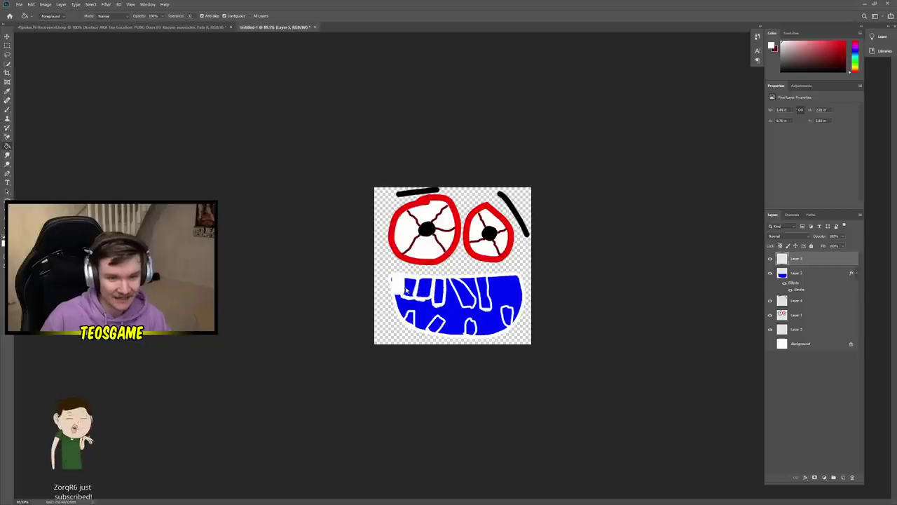
click(439, 292)
click(462, 294)
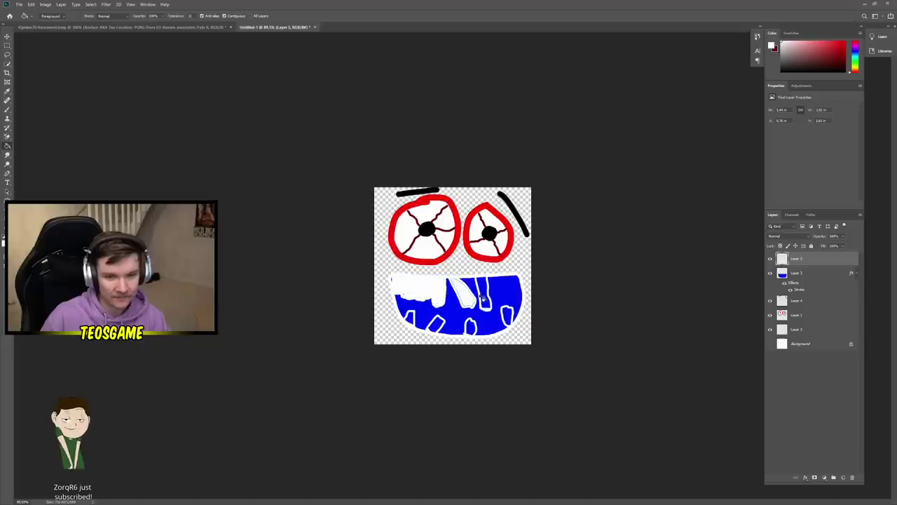
Try to fill the rightmost upper tooth with white, and undo the fills.
click(482, 298)
key(ctrl+z)
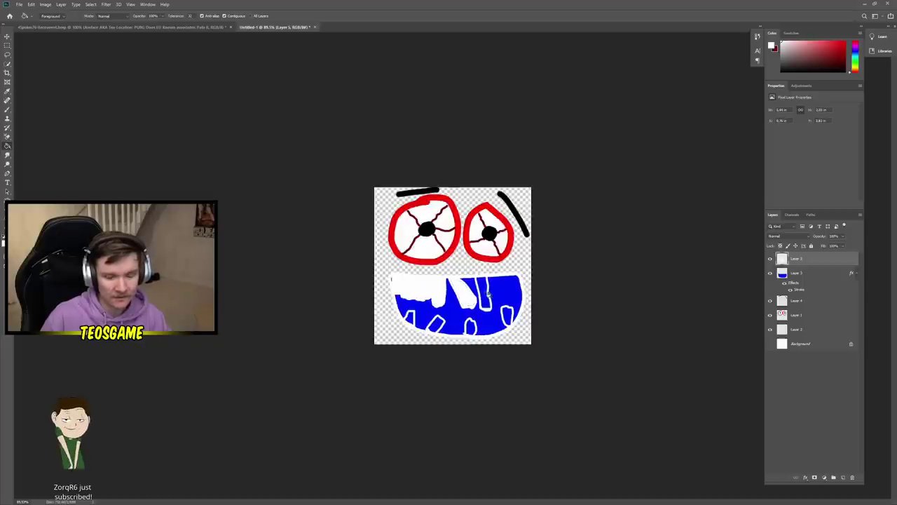
click(484, 294)
key(ctrl+z)
click(484, 295)
key(ctrl+z)
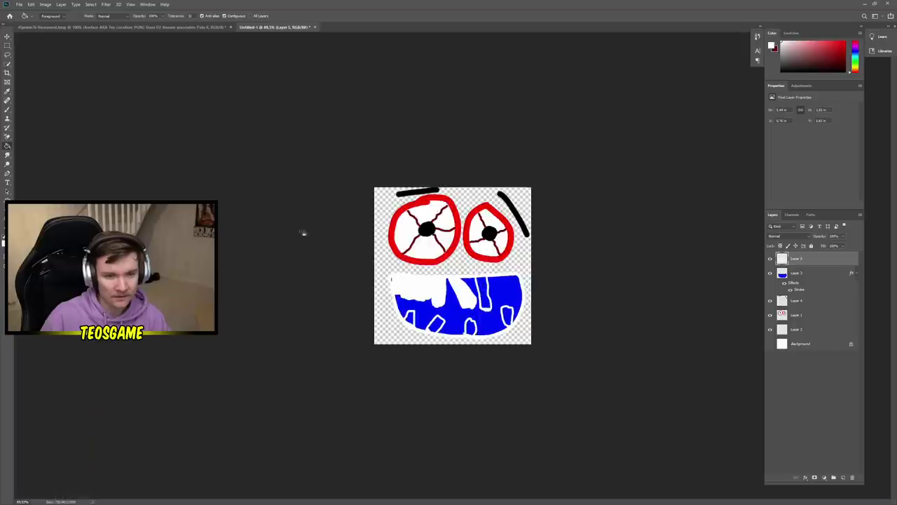
Fill the rightmost upper tooth and all four lower teeth with white.
click(8, 110)
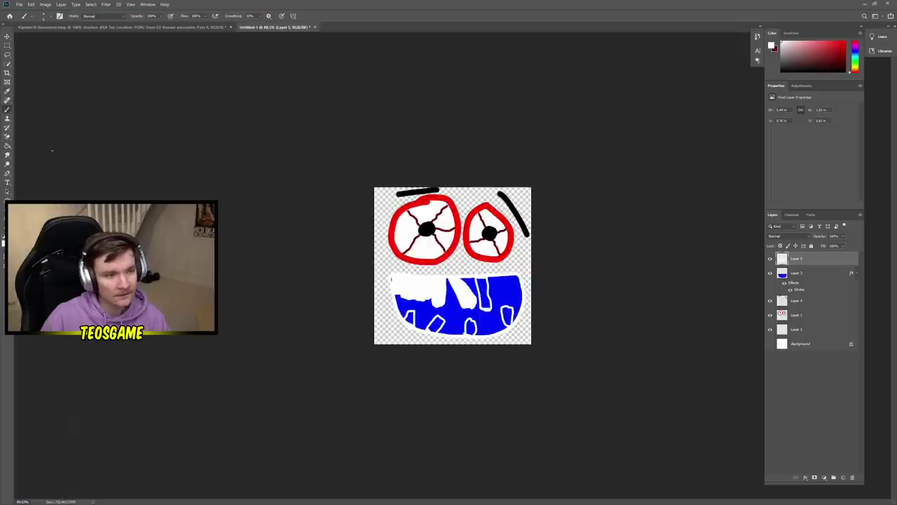
key(g)
click(484, 291)
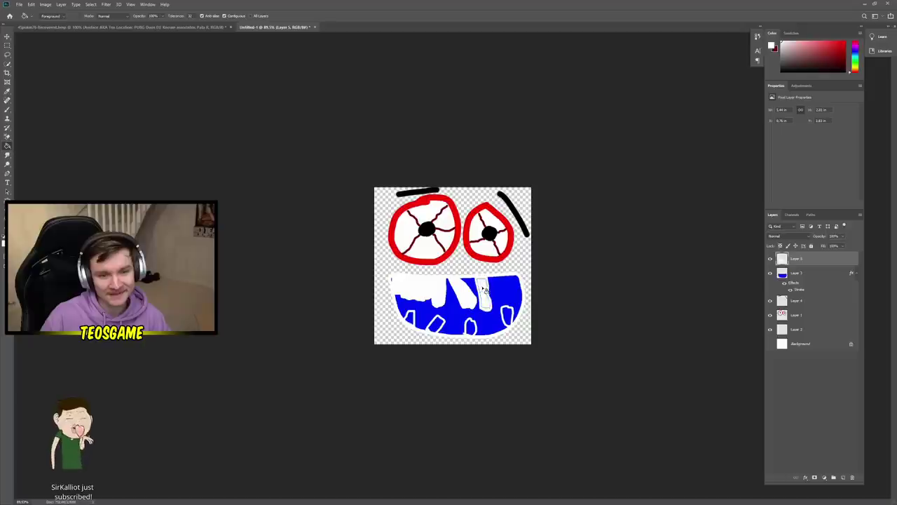
click(509, 316)
click(472, 327)
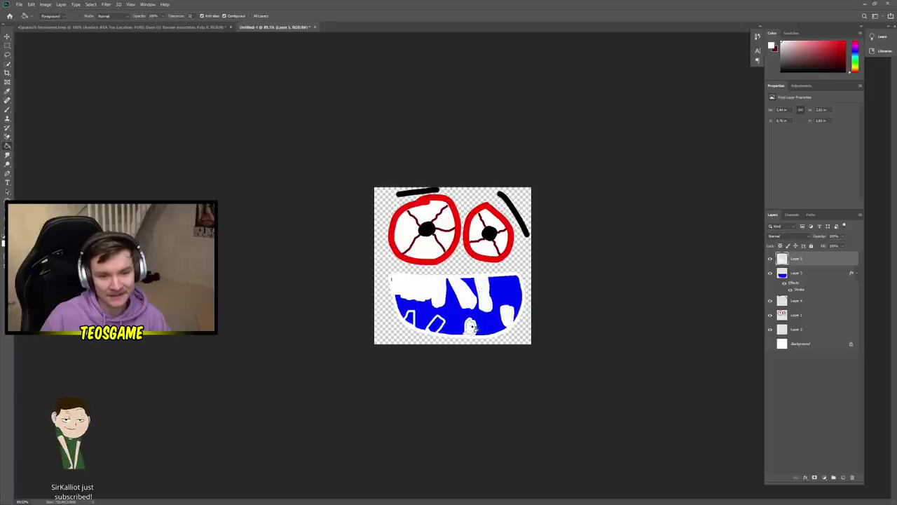
click(435, 325)
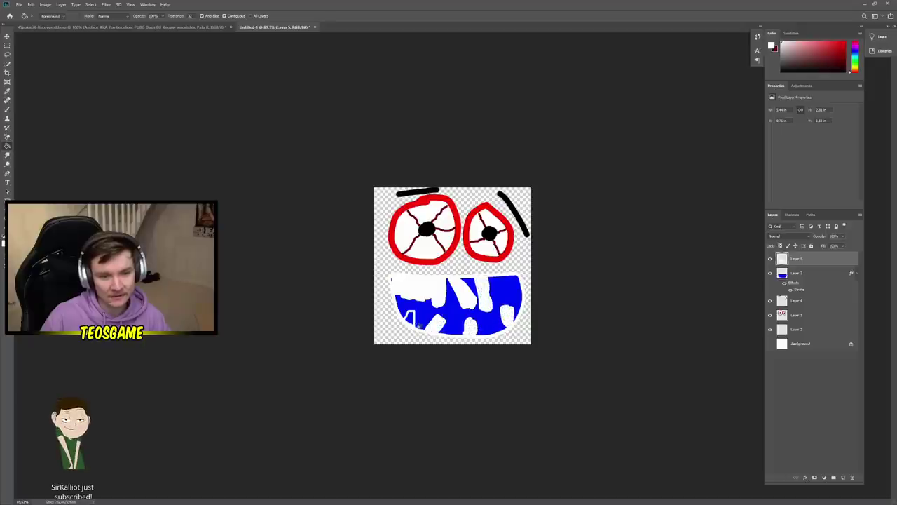
click(411, 322)
Add a new layer directly above the Background layer and fill it with a very dark grey.
scroll(385, 308, down, 2)
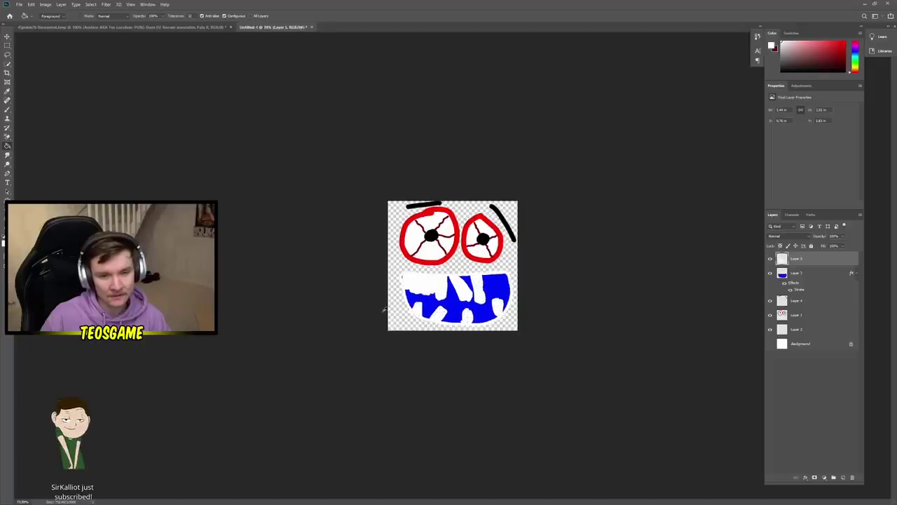
scroll(386, 304, up, 1)
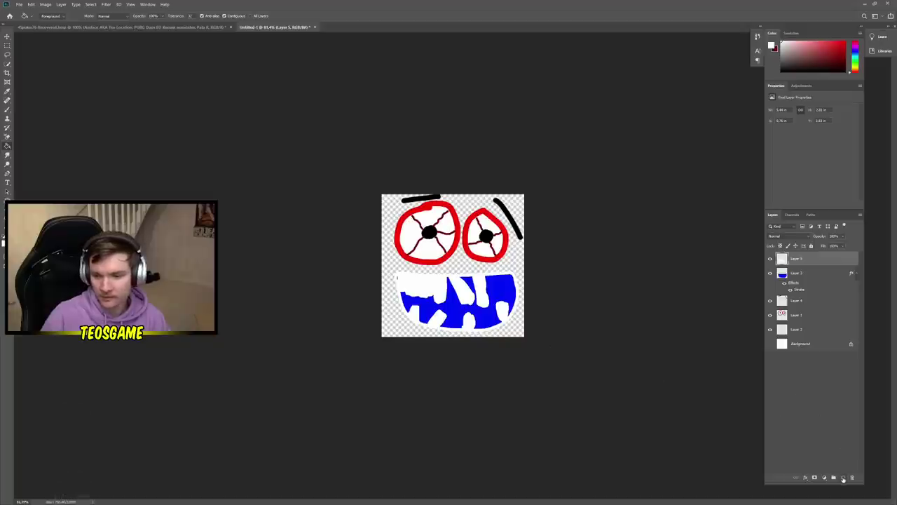
click(843, 478)
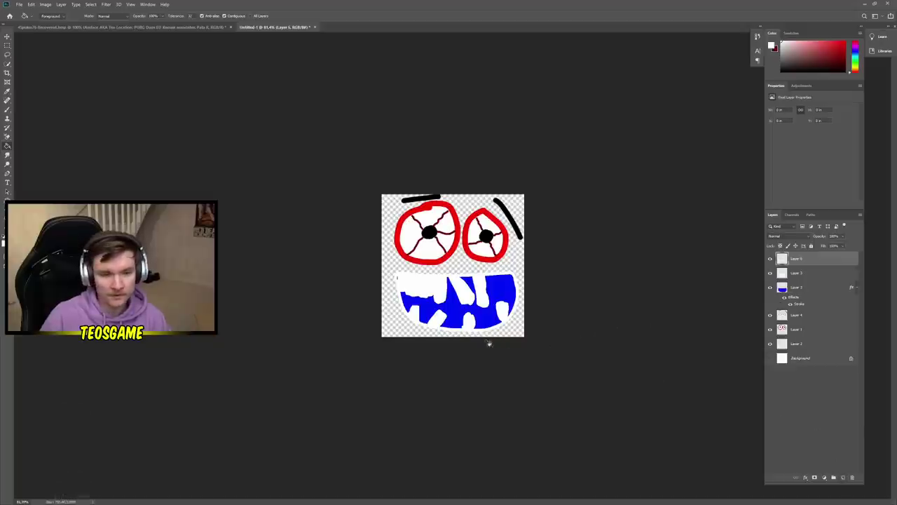
drag(807, 348, 807, 345)
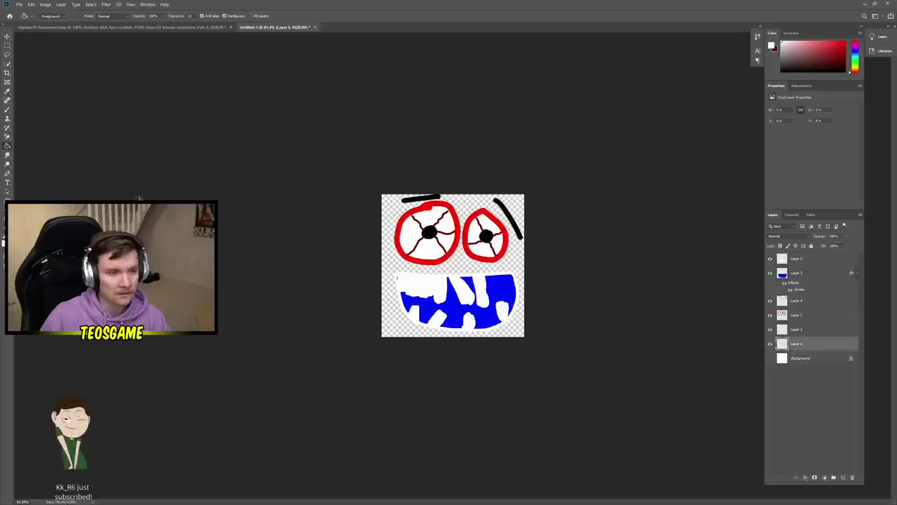
click(772, 46)
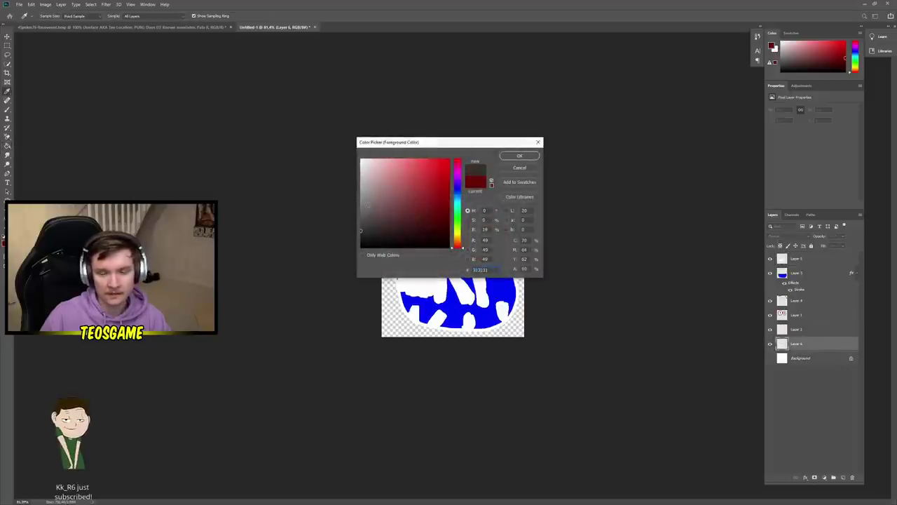
click(359, 237)
click(520, 155)
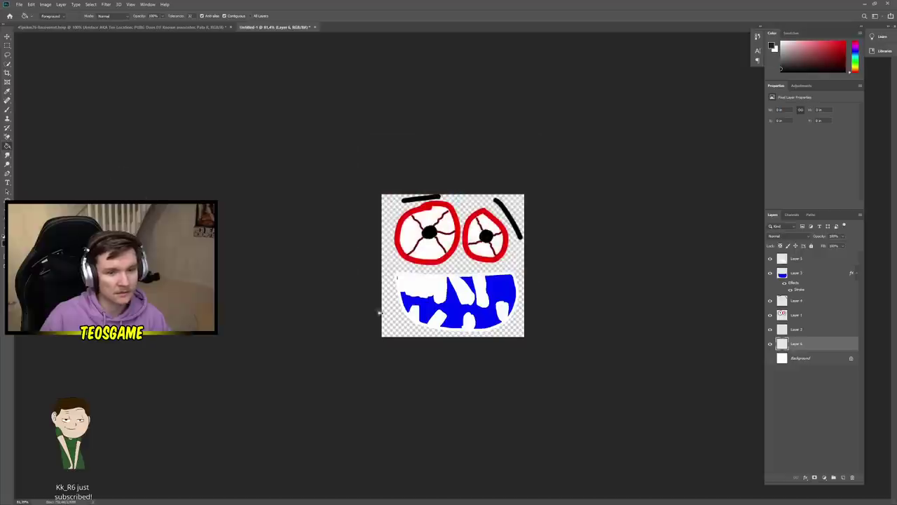
click(404, 333)
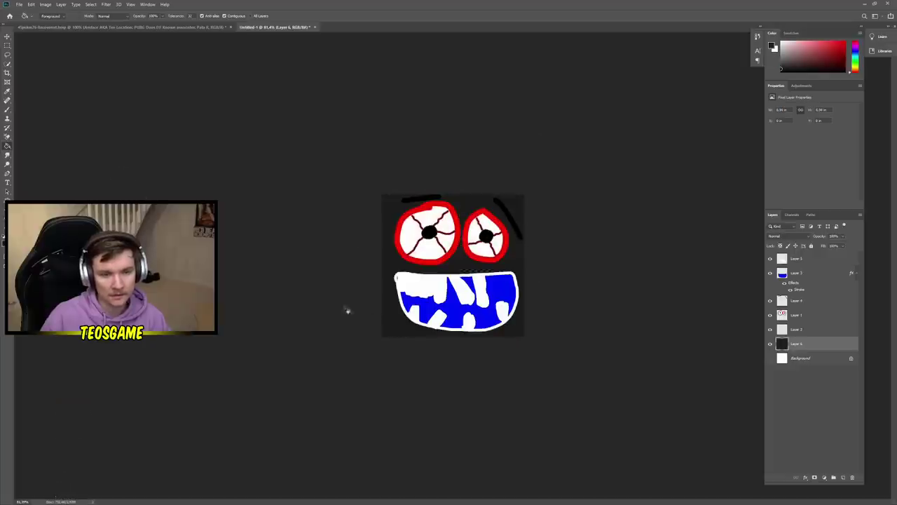
On the teeth layer, brush white over the small gap at the mouth's upper-left corner.
click(7, 109)
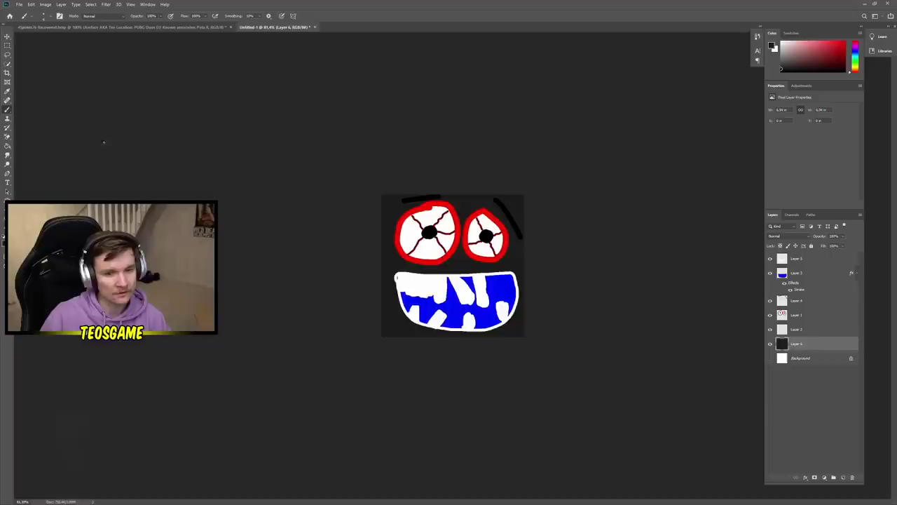
click(813, 259)
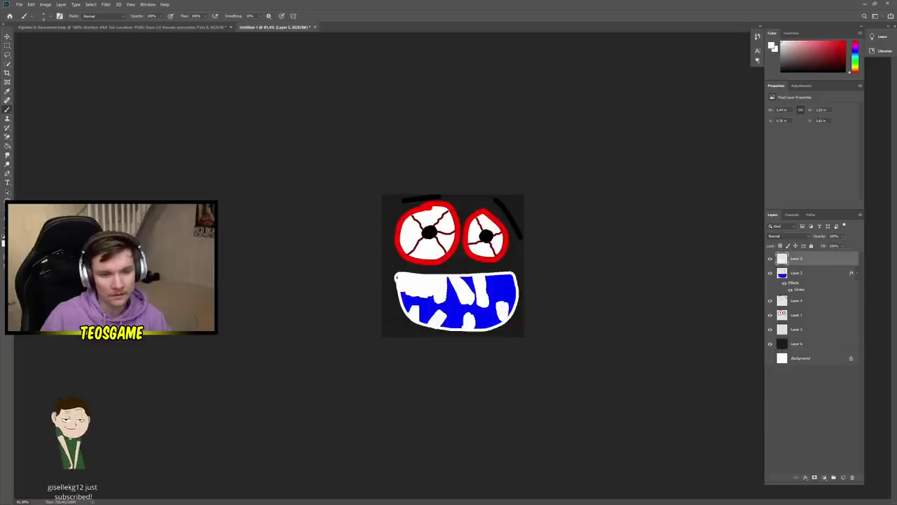
scroll(317, 256, down, 5)
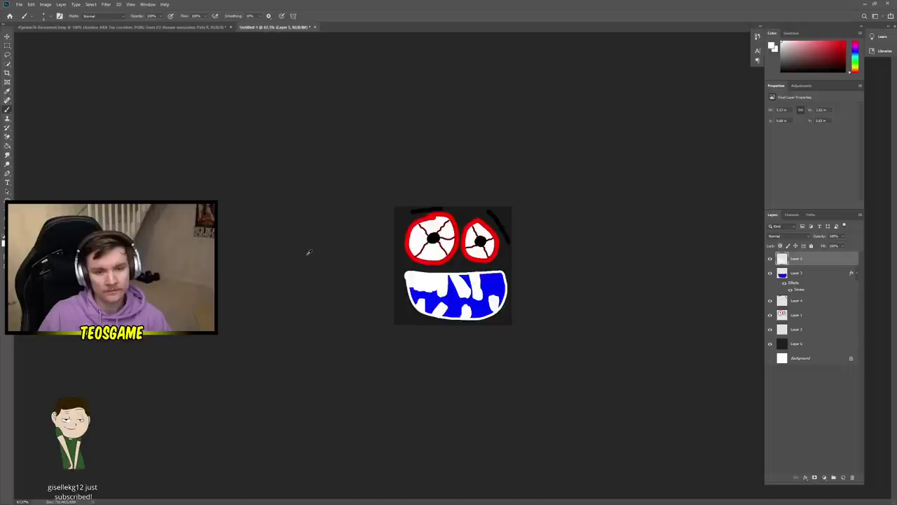
Check the face at a reduced size against the dark grey backdrop, and hide the backdrop layer.
scroll(309, 252, down, 1)
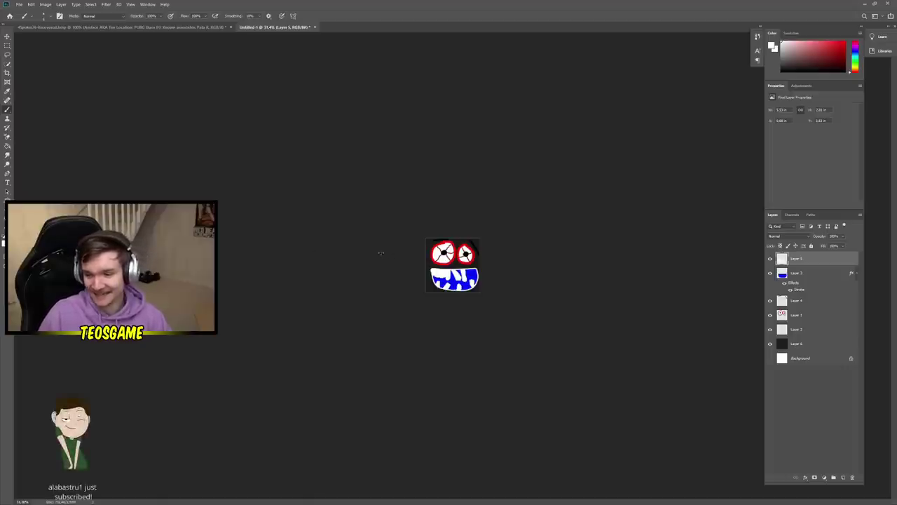
scroll(383, 251, up, 2)
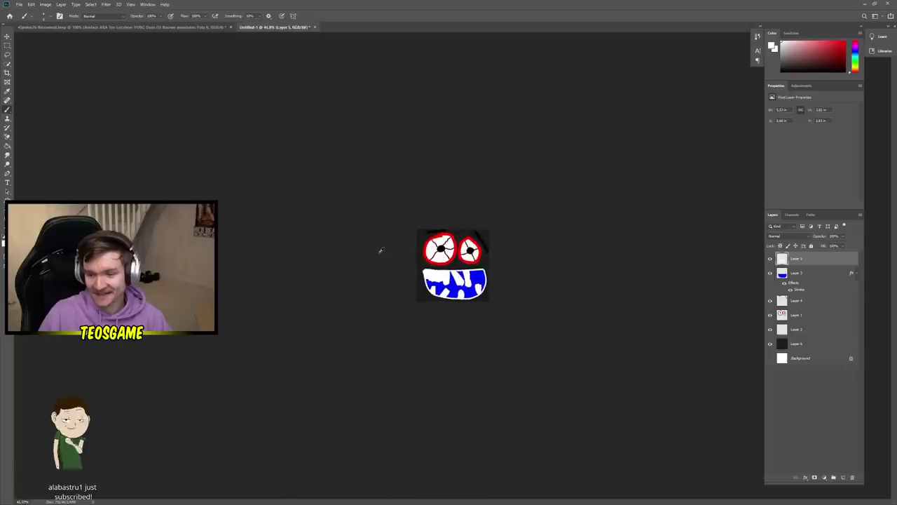
click(770, 344)
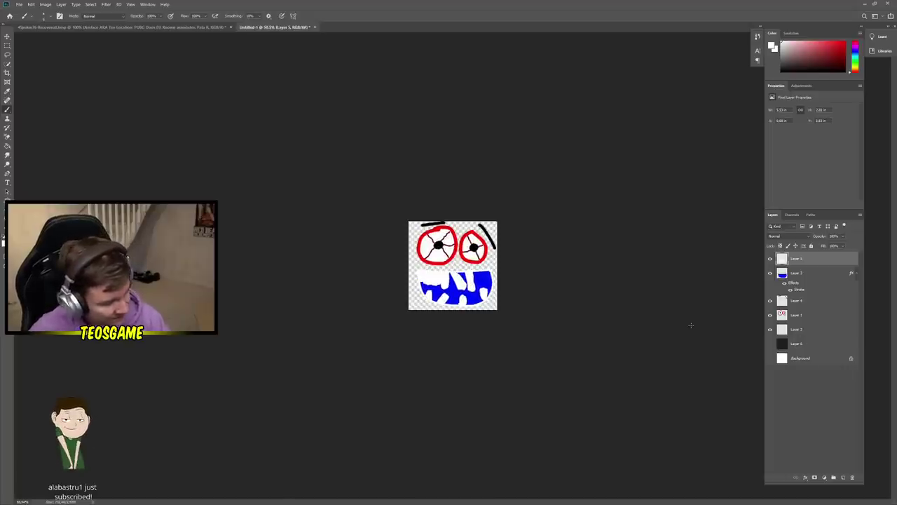